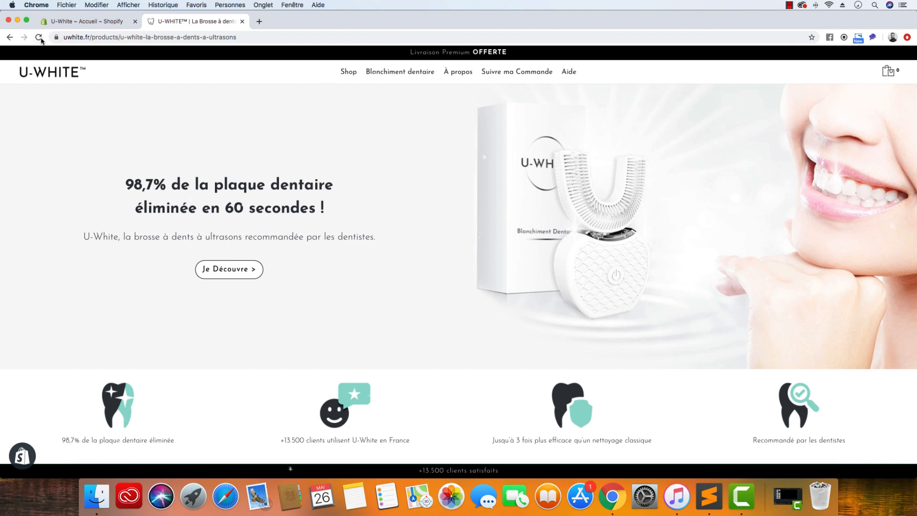
# Reload the ultrasonic toothbrush product page and examine its banner and benefit icons above the product details
pyautogui.click(38, 37)
pyautogui.click(229, 259)
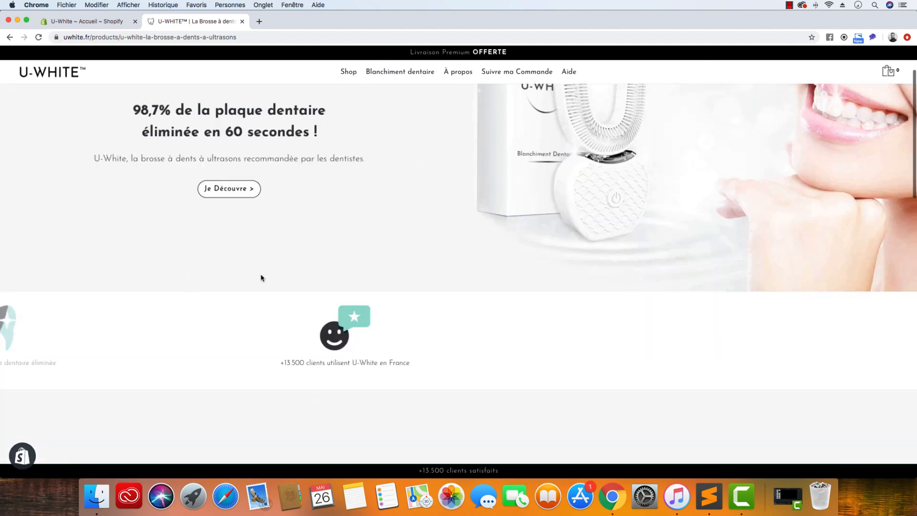
pyautogui.scroll(3, 261, 278)
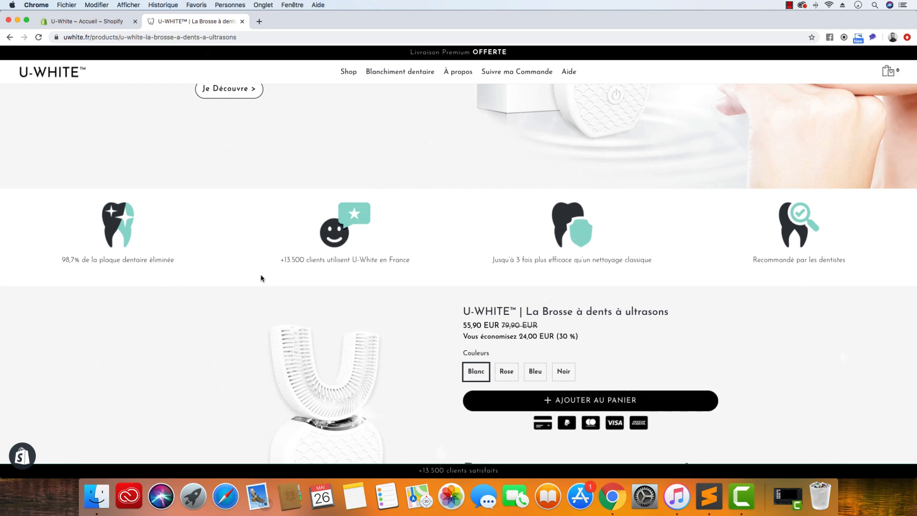
pyautogui.scroll(5, 262, 278)
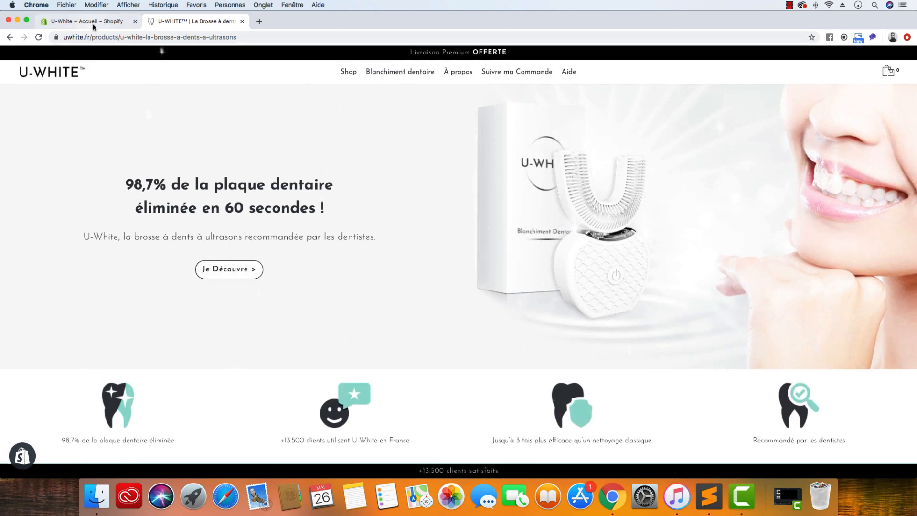
# Review the list of saved models in the Fastlane Editor, then return to its home page
pyautogui.click(89, 21)
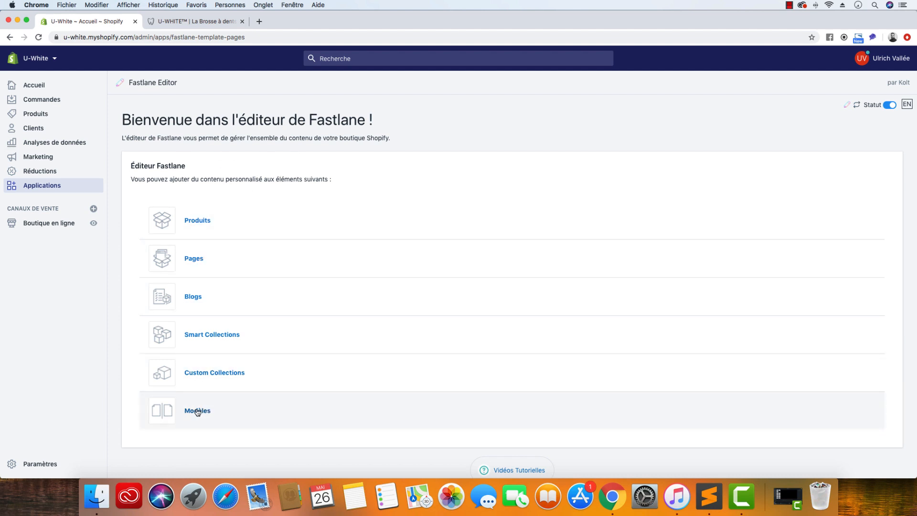
pyautogui.click(195, 412)
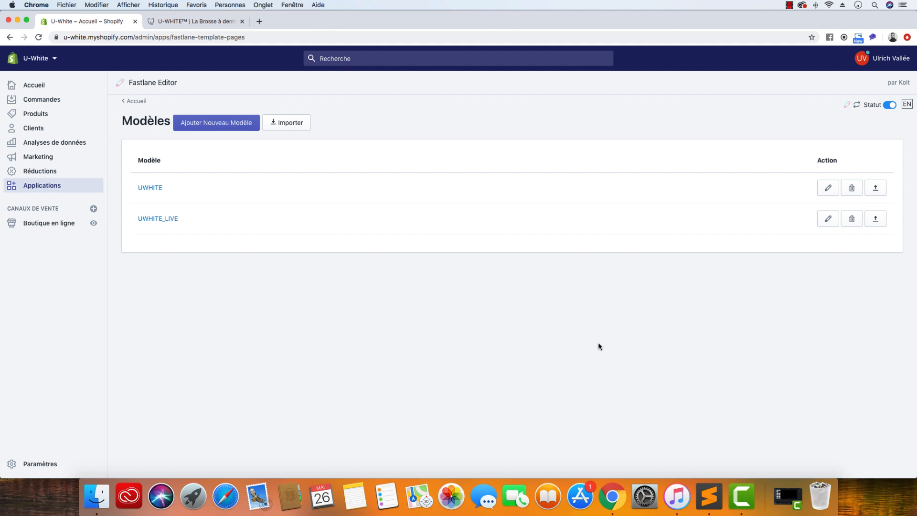
pyautogui.click(137, 102)
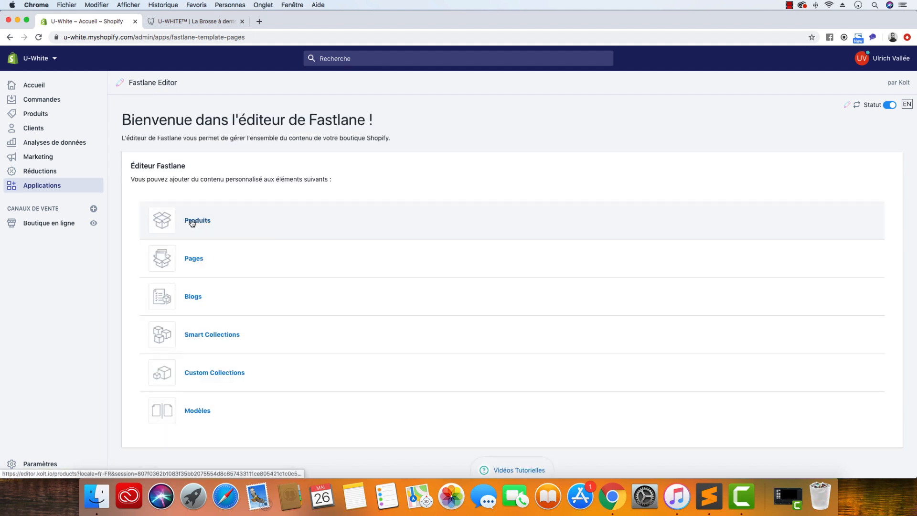
# Open the "Contenu en bas de page produit" section of the product "U-WHITE™ | La Brosse à dents Intelligente Blanc"
pyautogui.click(202, 221)
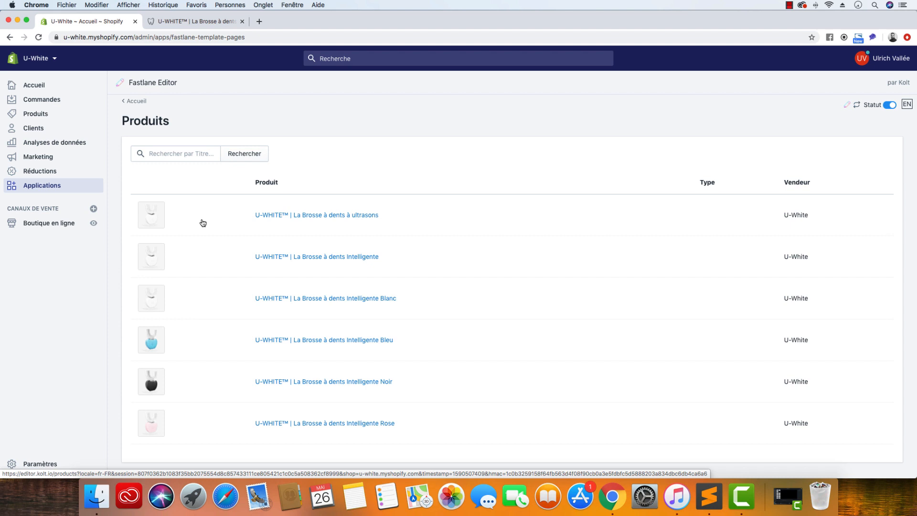
pyautogui.click(302, 300)
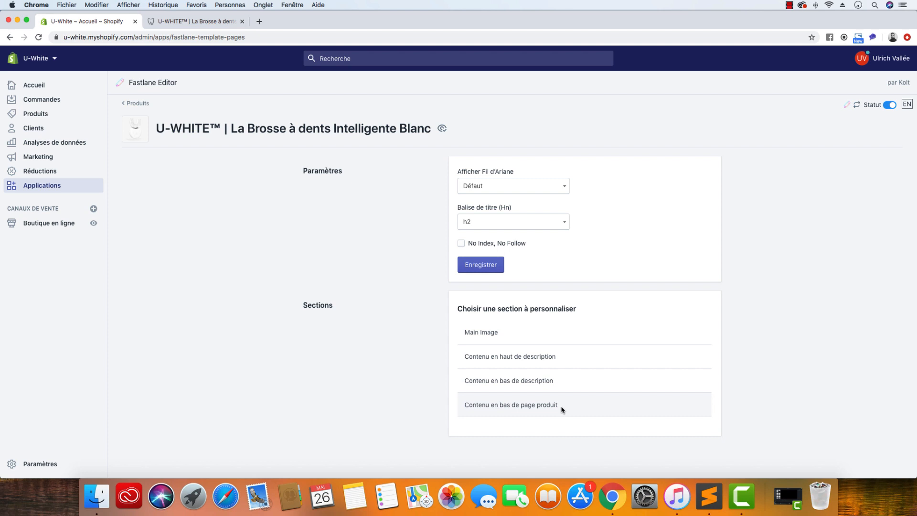
pyautogui.click(545, 407)
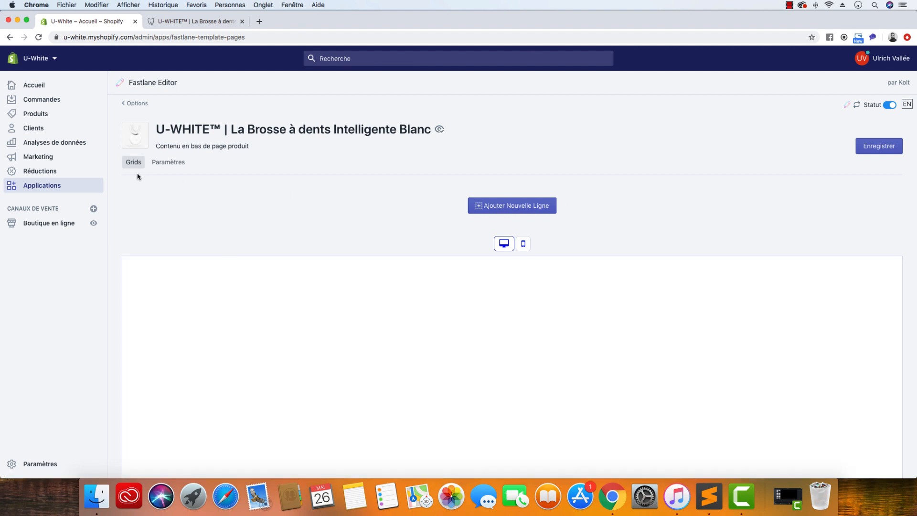
# Load the UWHITE_LIVE model into the bottom-of-product-page section, replacing its existing content, and save
pyautogui.click(168, 162)
pyautogui.click(530, 200)
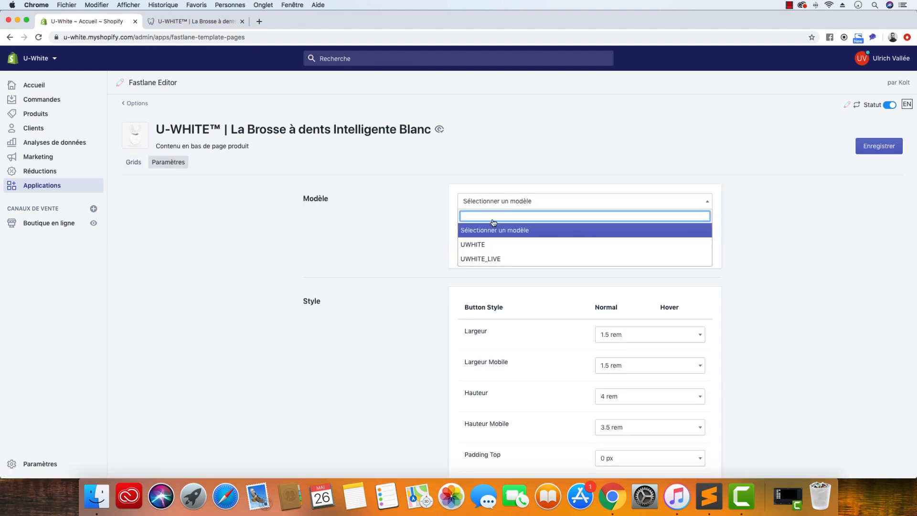
pyautogui.click(510, 263)
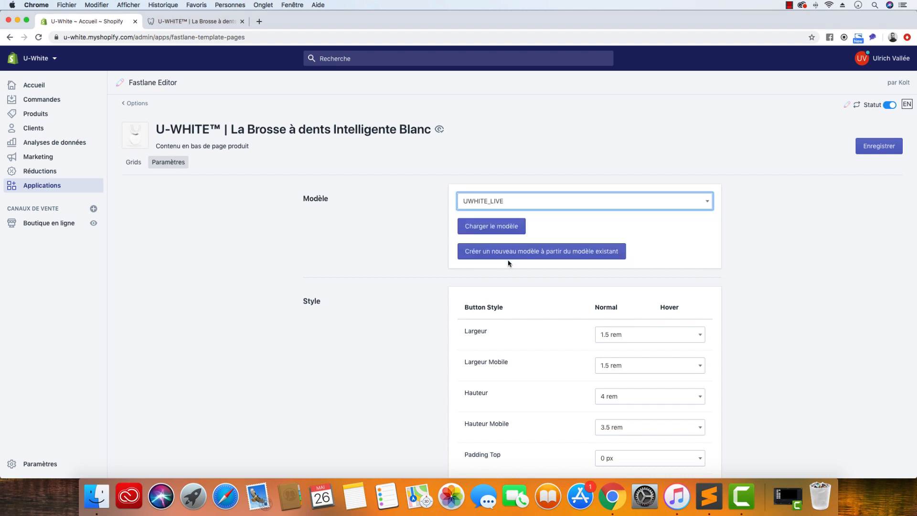
pyautogui.click(494, 232)
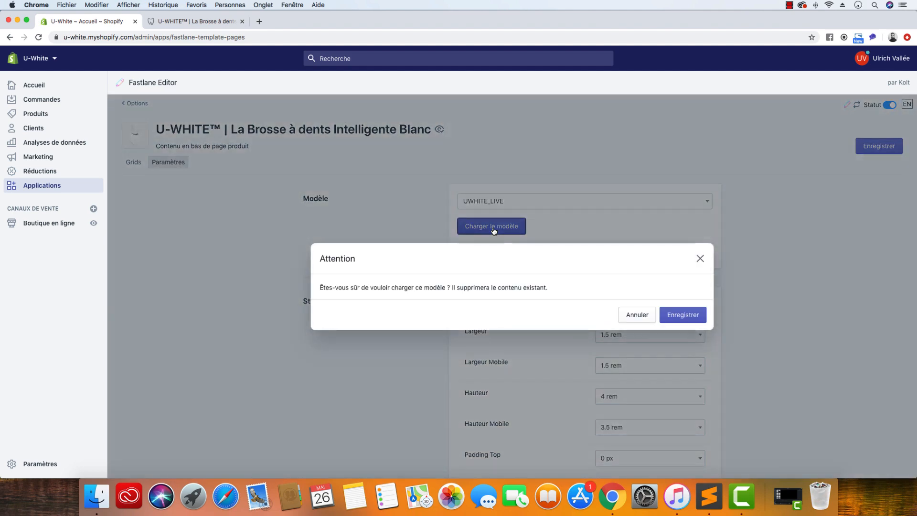
pyautogui.click(686, 319)
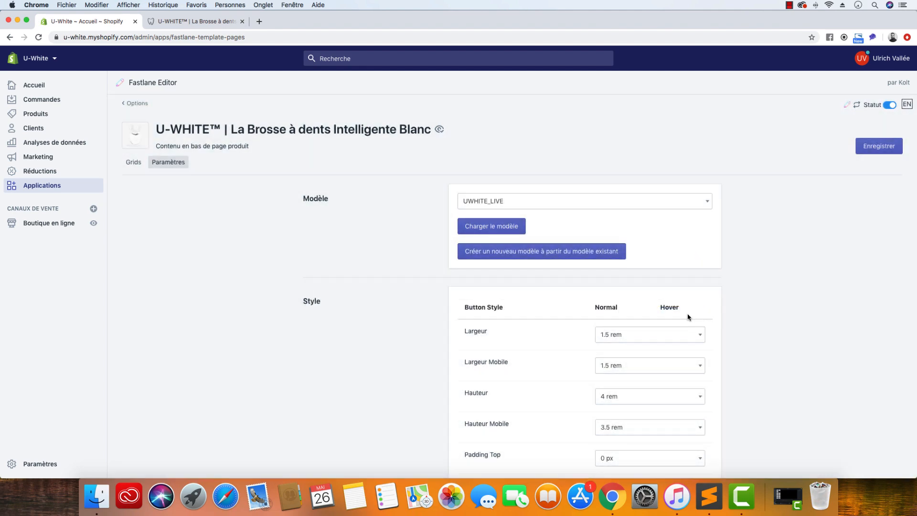
pyautogui.click(892, 149)
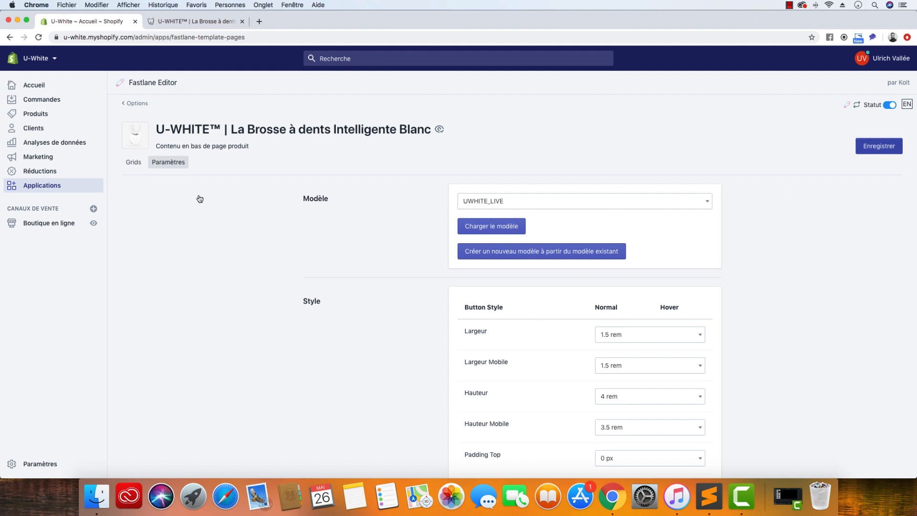
# Check the loaded grid, preview the live product page and examine the banner's placement relative to the "Découvrez d'autres produits" block
pyautogui.click(137, 163)
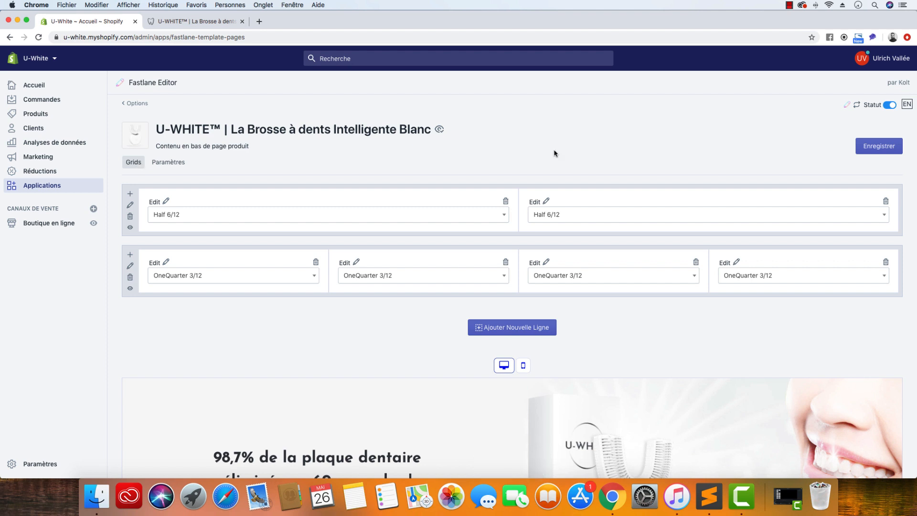
pyautogui.click(439, 130)
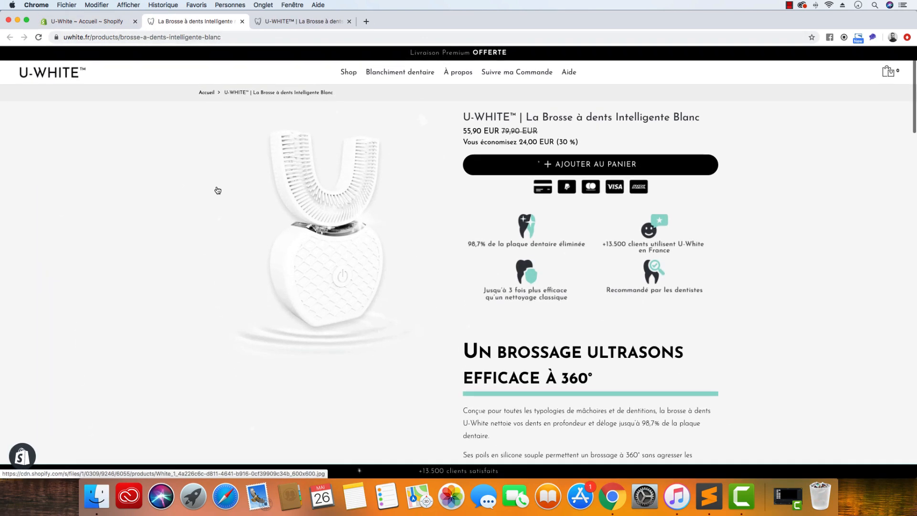
pyautogui.scroll(-20, 218, 190)
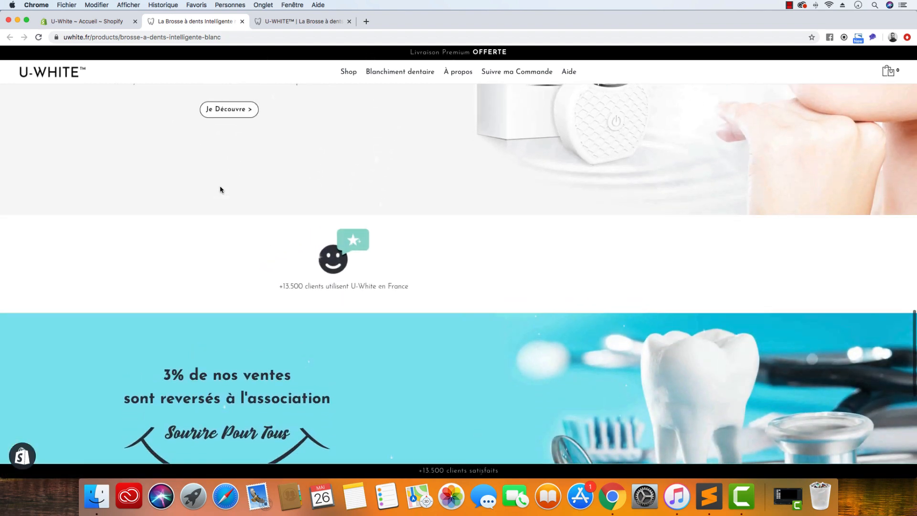
pyautogui.scroll(5, 220, 190)
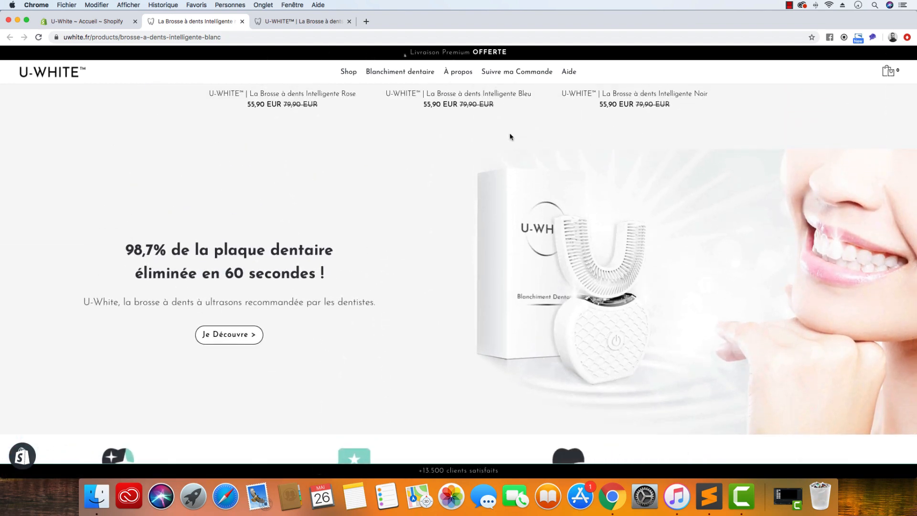
pyautogui.scroll(4, 303, 223)
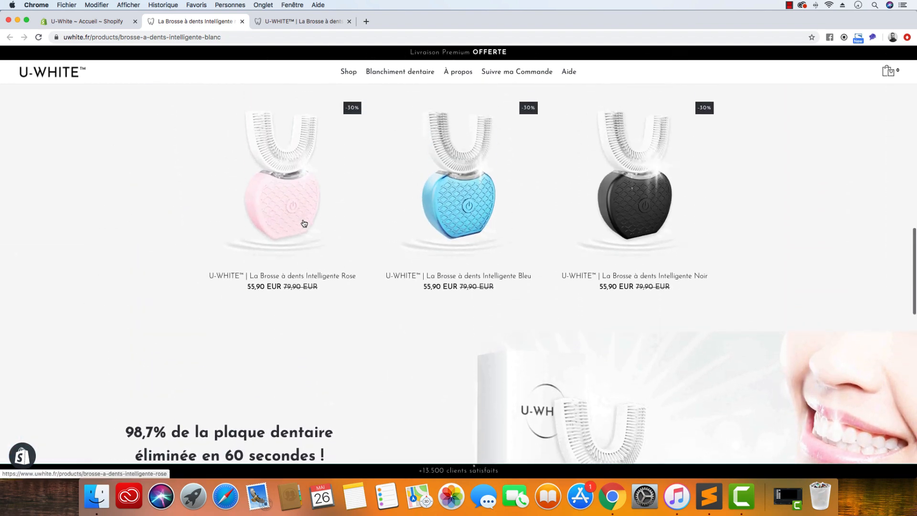
pyautogui.scroll(1, 303, 223)
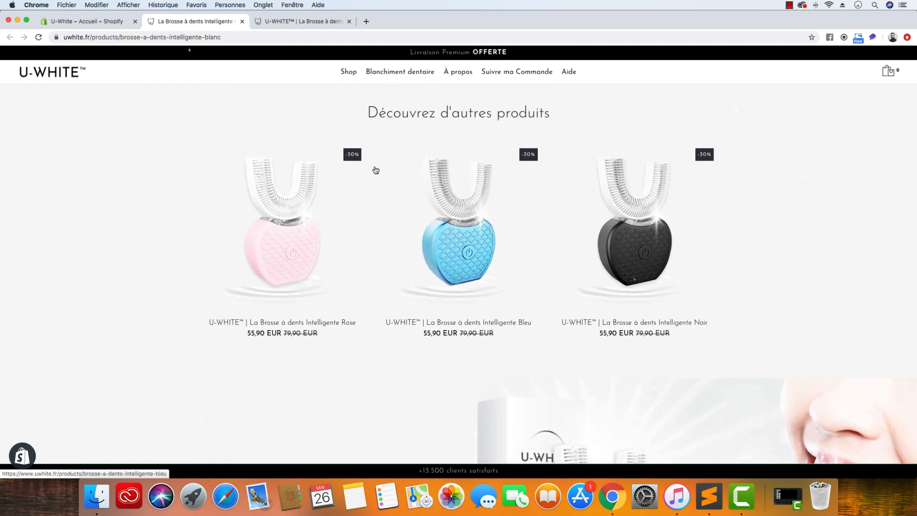
pyautogui.scroll(-4, 416, 186)
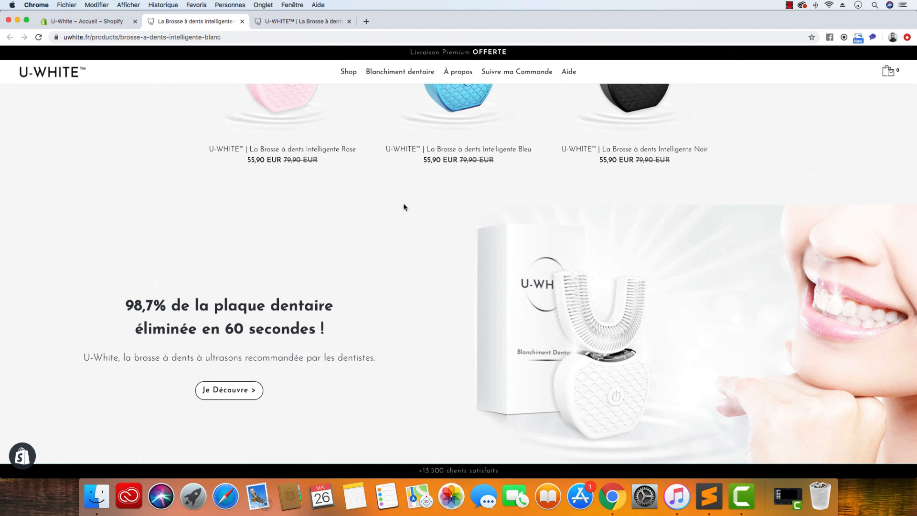
pyautogui.scroll(2, 585, 244)
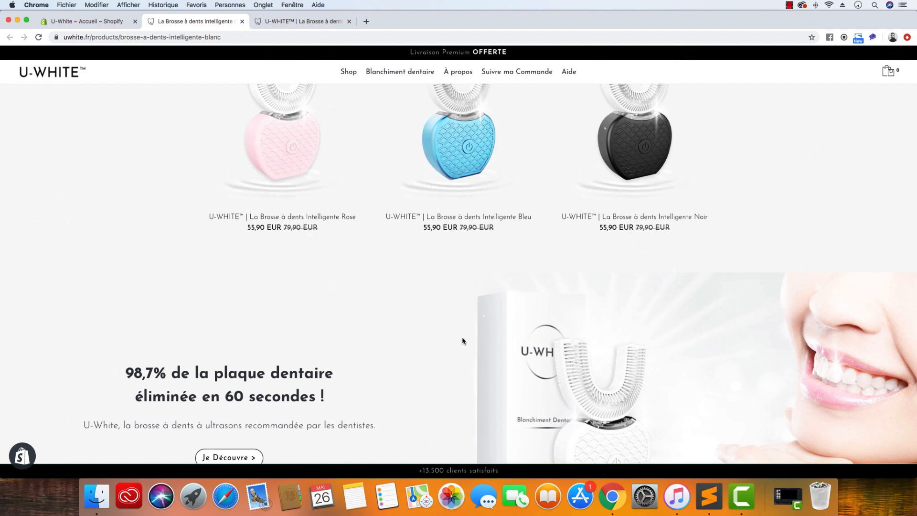
pyautogui.scroll(5, 464, 340)
pyautogui.scroll(3, 463, 340)
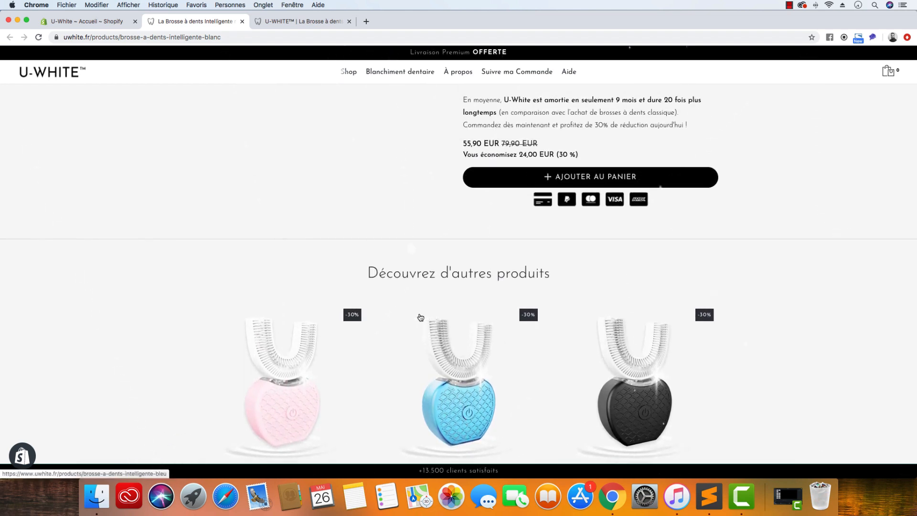
pyautogui.scroll(-10, 420, 318)
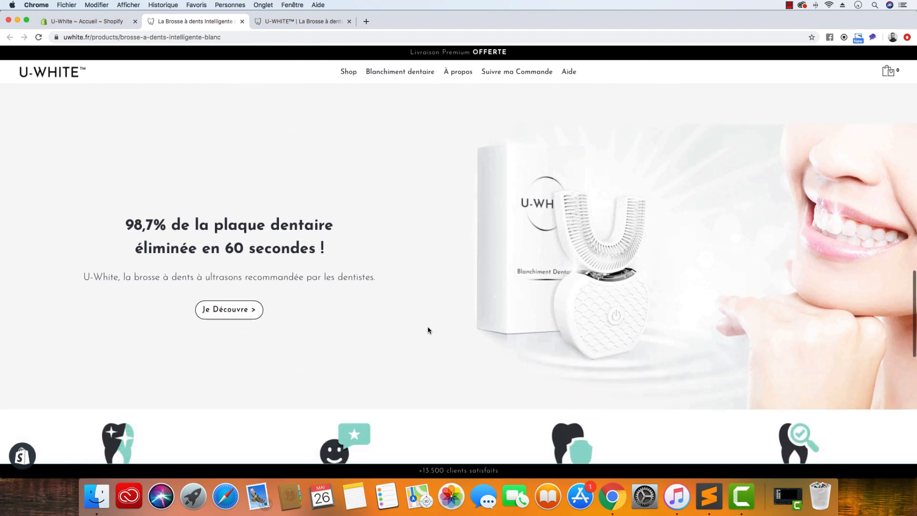
pyautogui.scroll(-5, 428, 327)
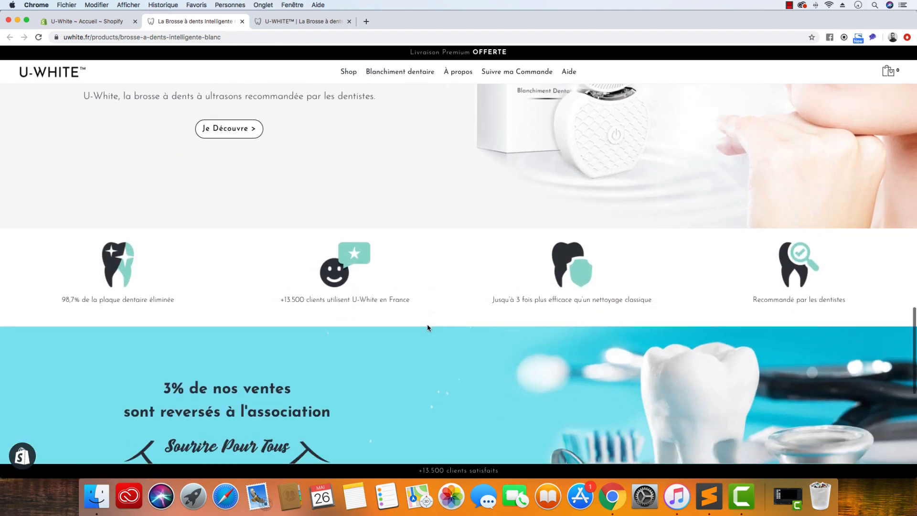
pyautogui.scroll(2, 428, 328)
# Return to the product's section options in the Fastlane Editor and open "Contenu en bas de description"
pyautogui.click(107, 21)
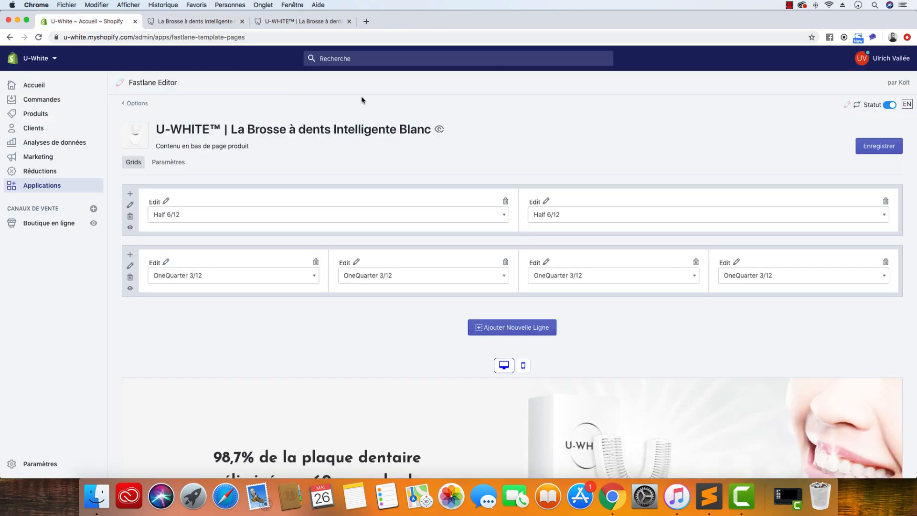
pyautogui.click(136, 103)
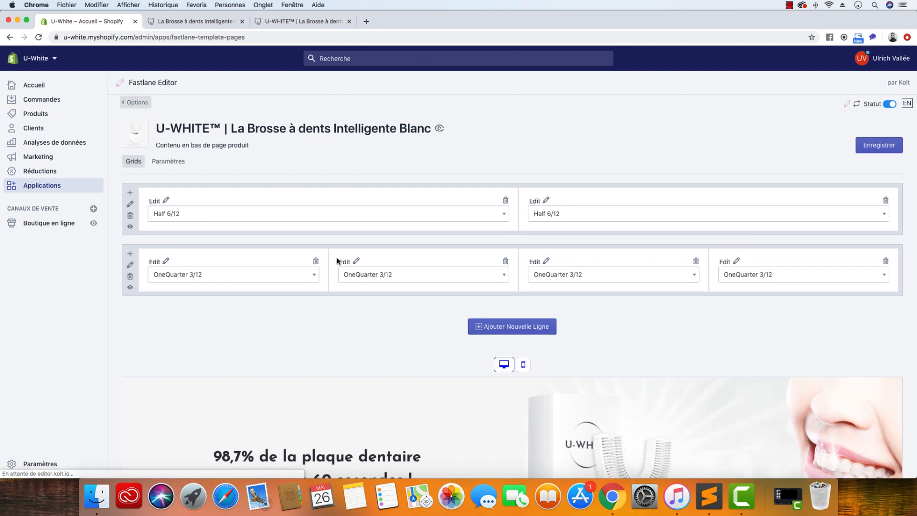
pyautogui.click(519, 382)
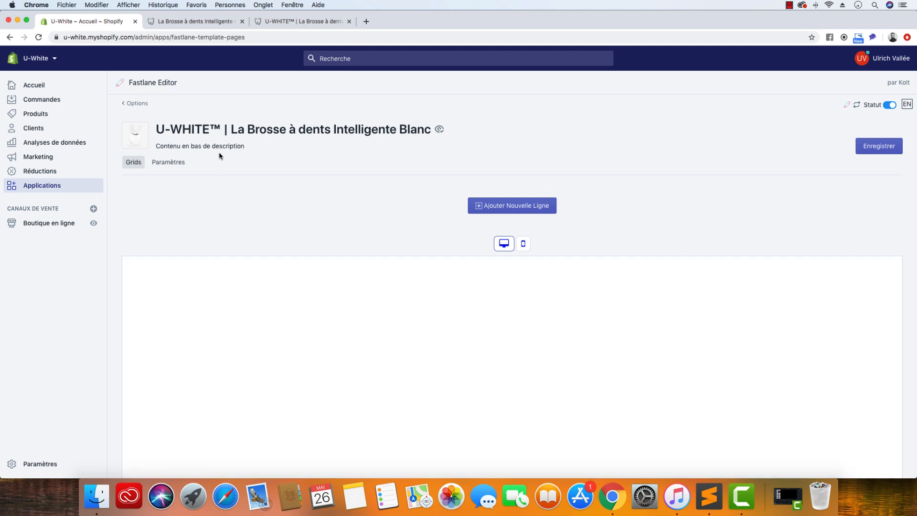
# Load the UWHITE_LIVE model into the bottom-of-description section and save it
pyautogui.click(187, 165)
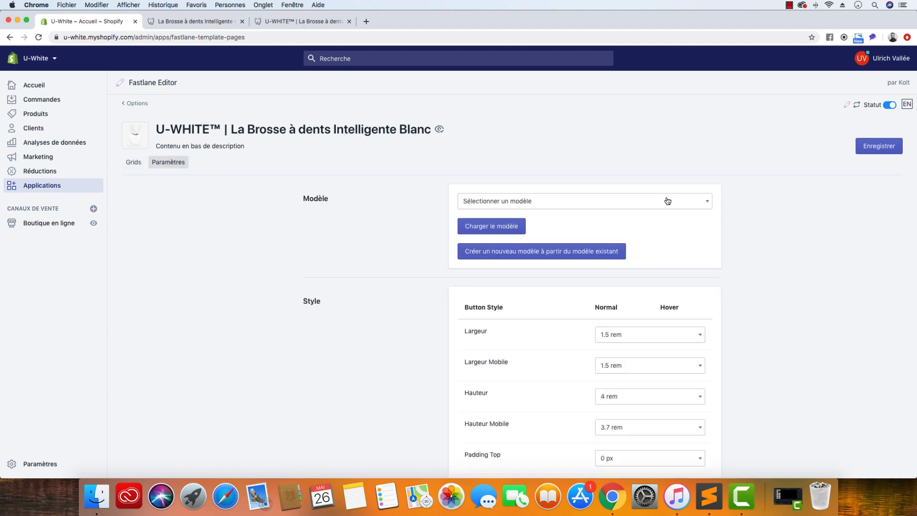
pyautogui.click(514, 204)
pyautogui.click(503, 259)
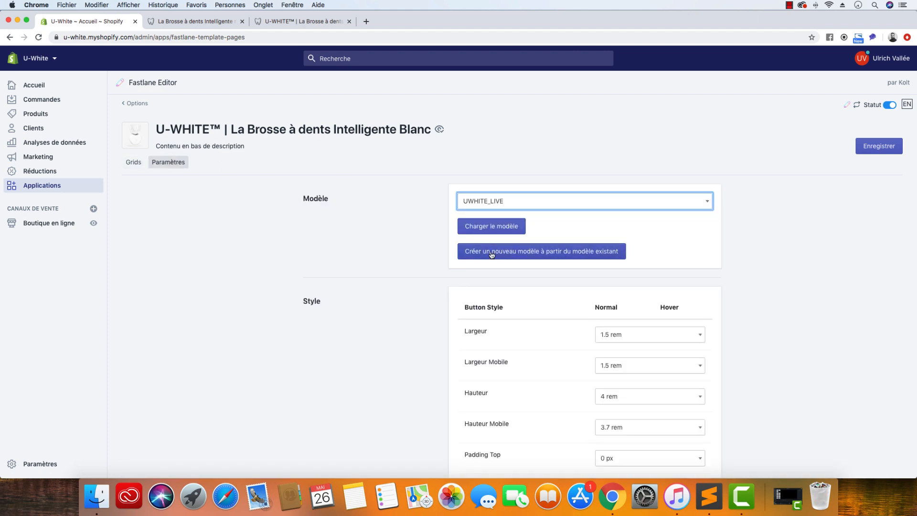
pyautogui.click(500, 229)
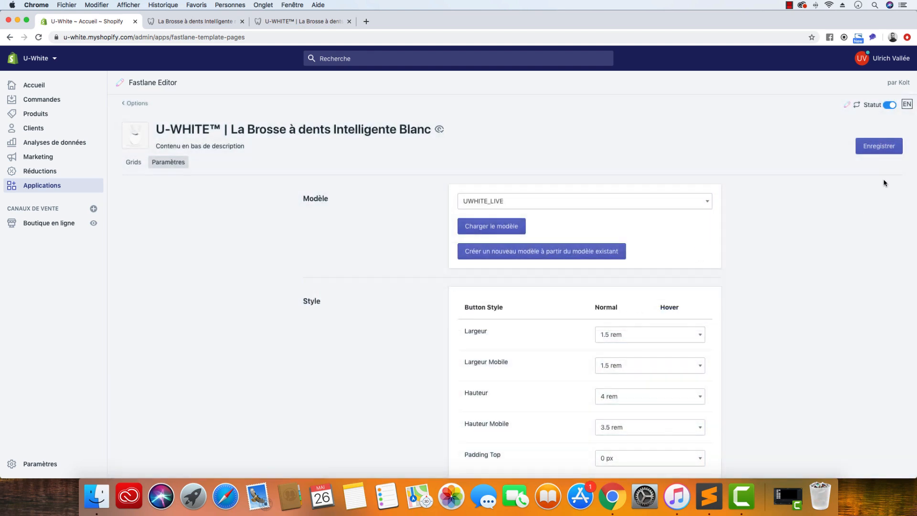
pyautogui.click(894, 150)
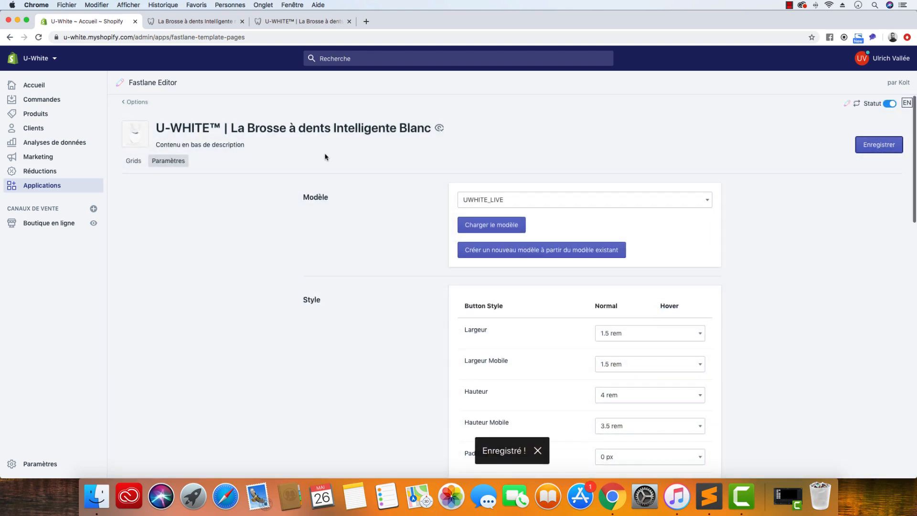
# Check the section's grid, reload the live product page and examine where the bottom-of-description content sits
pyautogui.click(138, 163)
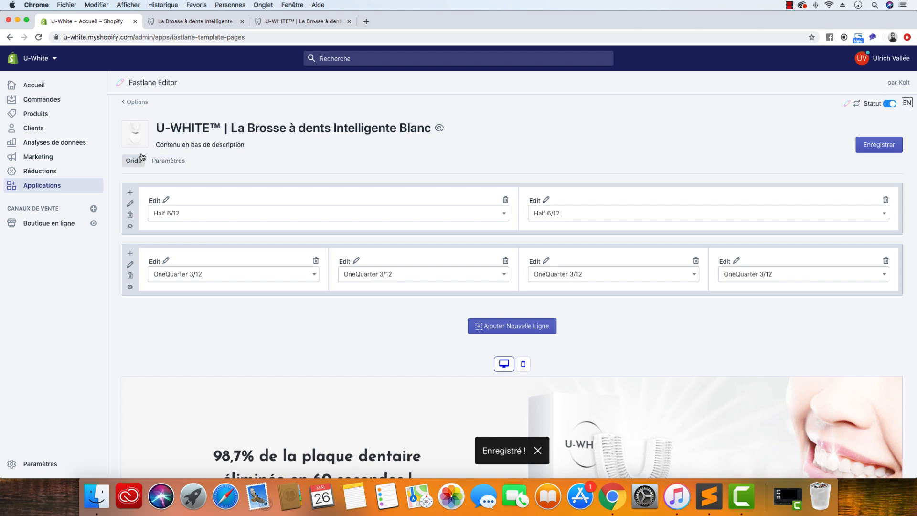
pyautogui.click(201, 21)
pyautogui.click(37, 37)
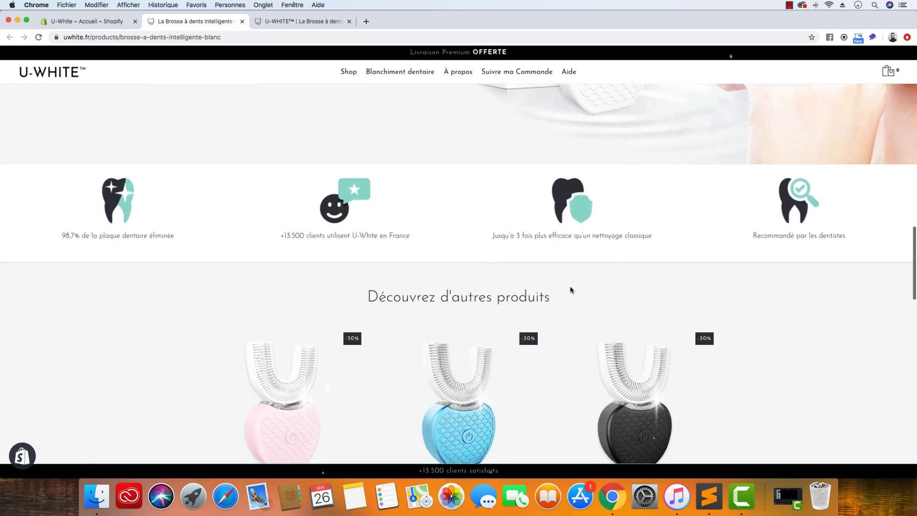
pyautogui.scroll(-9, 444, 307)
pyautogui.scroll(12, 450, 309)
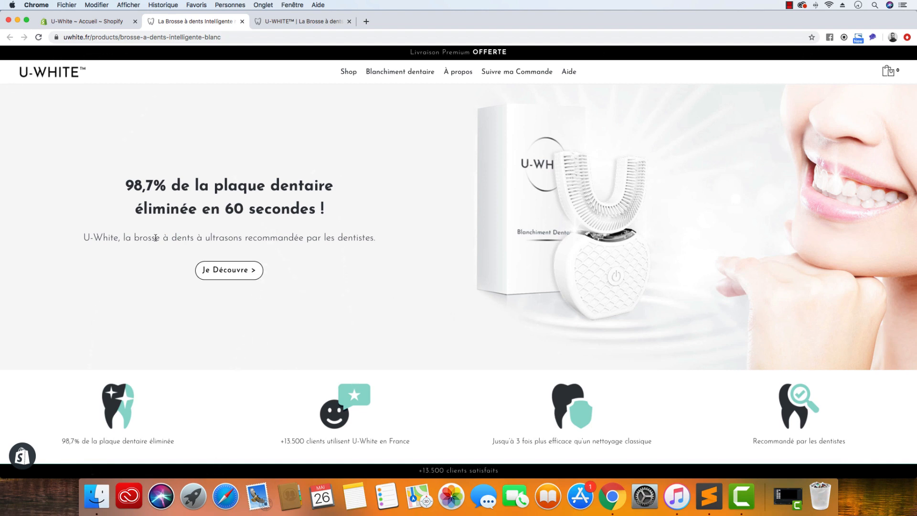
# In the Fastlane Editor, delete both rows from the white toothbrush's "Contenu en bas de description" section and save it
pyautogui.scroll(10, 208, 99)
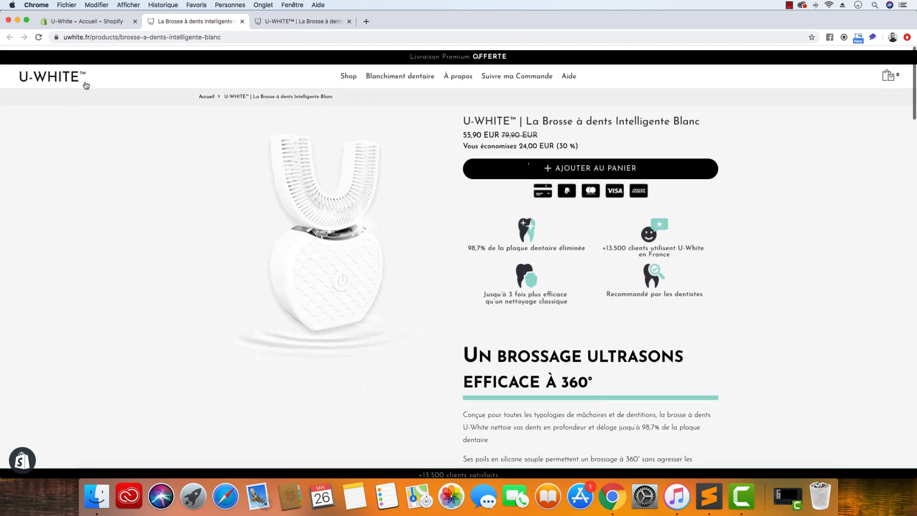
pyautogui.click(85, 21)
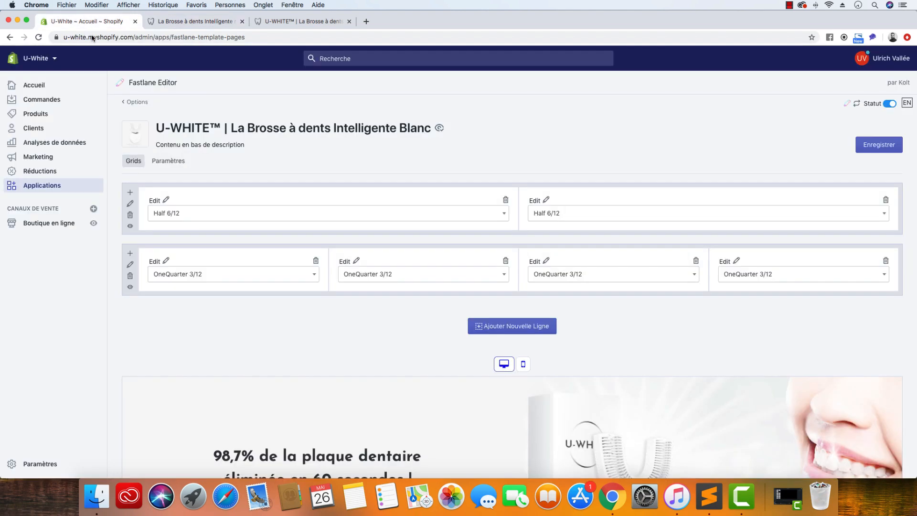
pyautogui.click(131, 215)
pyautogui.click(684, 314)
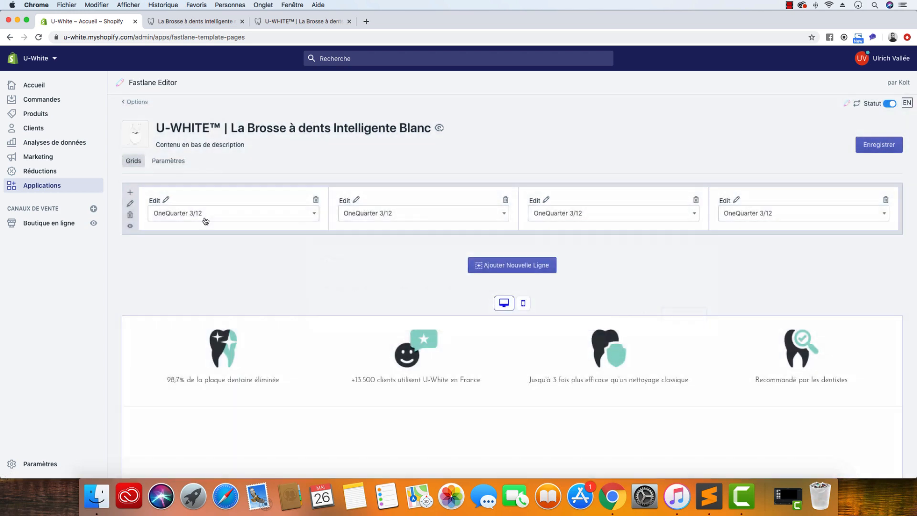
pyautogui.click(130, 214)
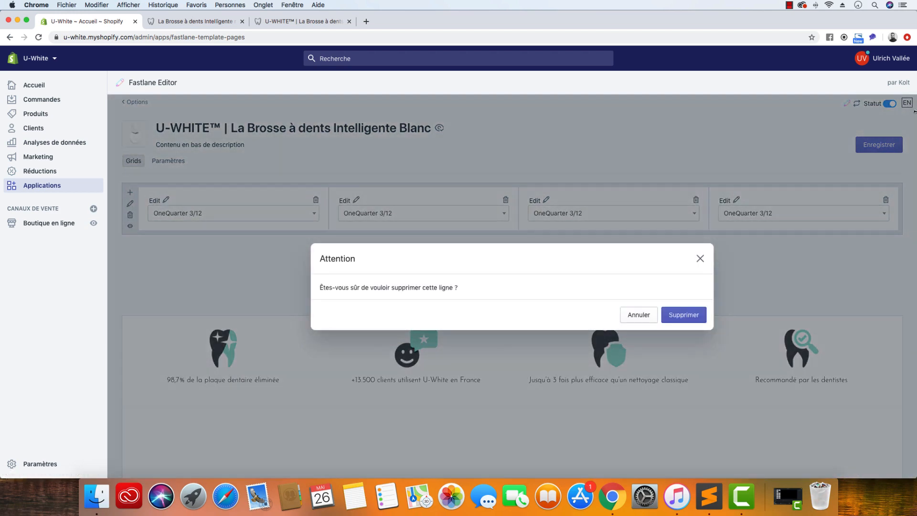
pyautogui.click(677, 321)
pyautogui.click(879, 144)
# Return to the product's section options and open "Contenu en bas de page produit"
pyautogui.click(207, 22)
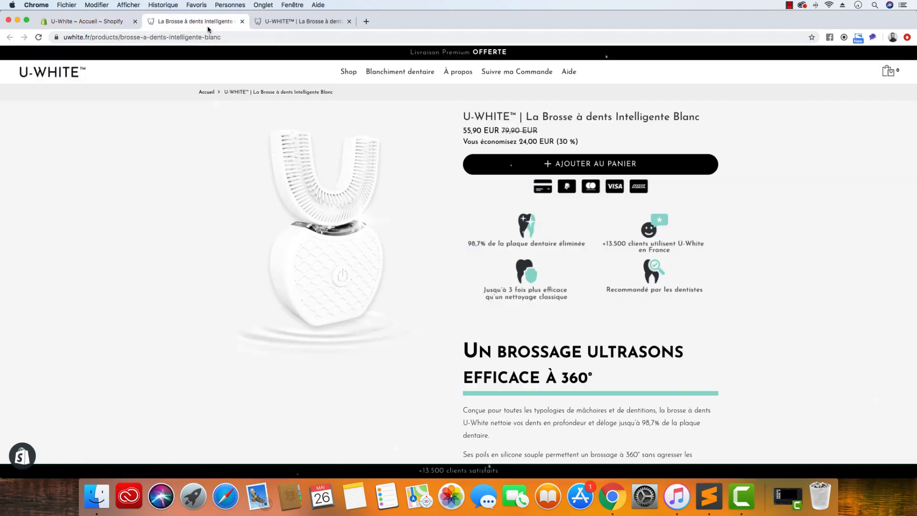
pyautogui.click(96, 21)
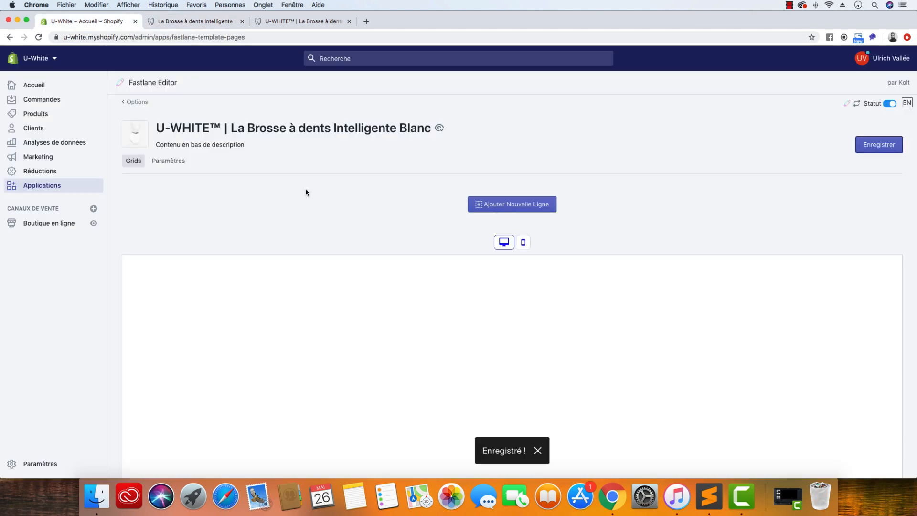
pyautogui.click(138, 101)
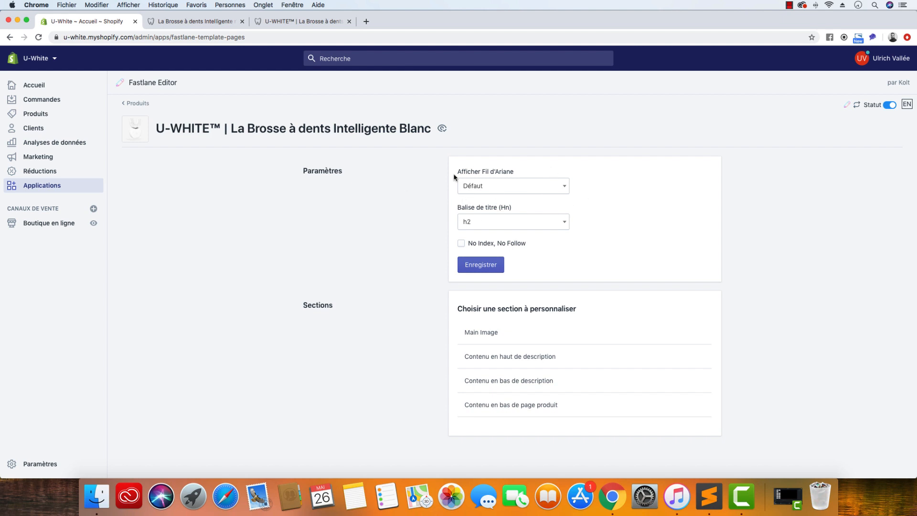
pyautogui.click(479, 185)
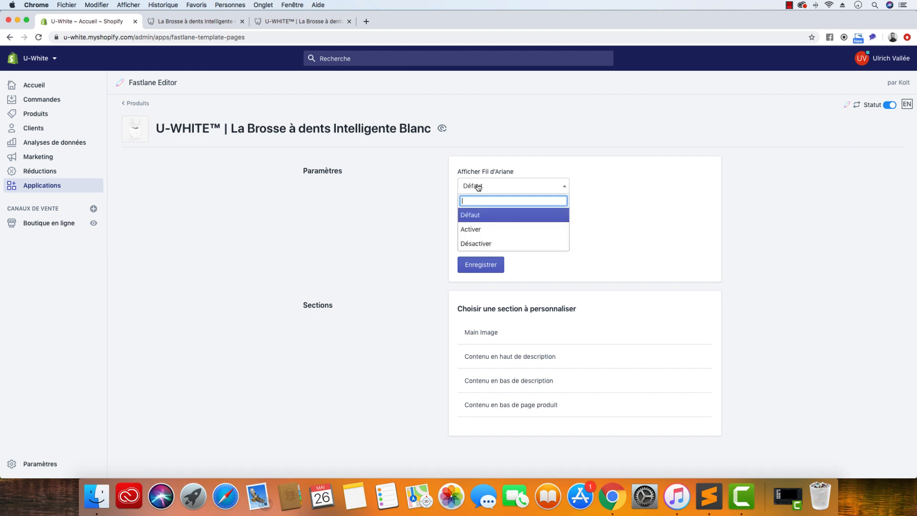
pyautogui.click(364, 240)
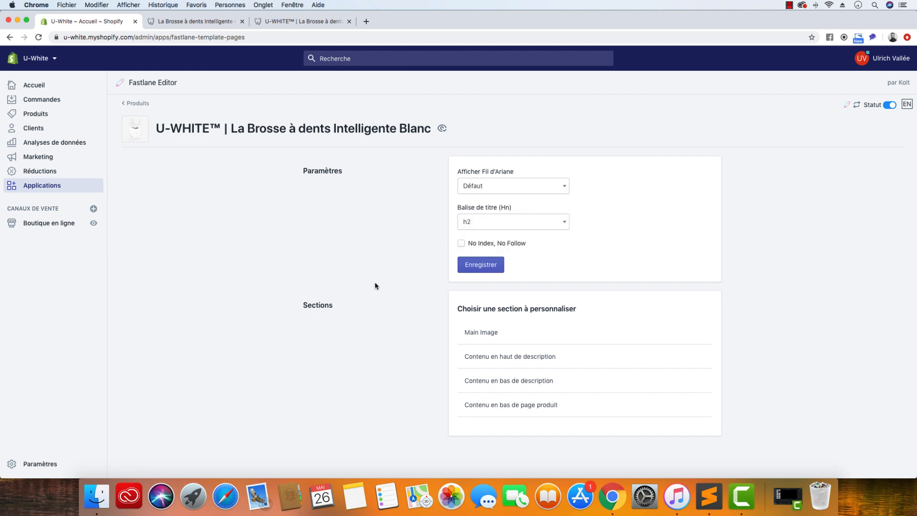
pyautogui.click(505, 408)
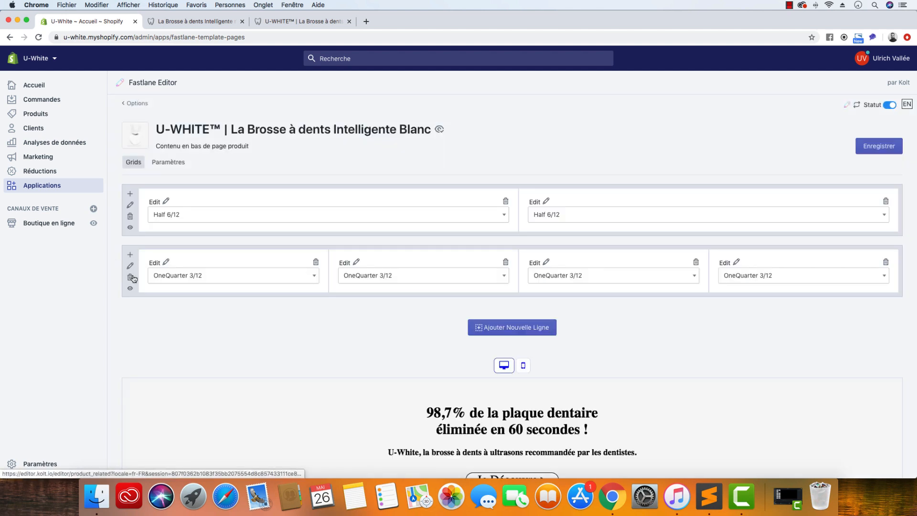
# Delete the four-column row and the two-column row from the bottom-of-product-page section, and save it
pyautogui.click(132, 278)
pyautogui.click(685, 313)
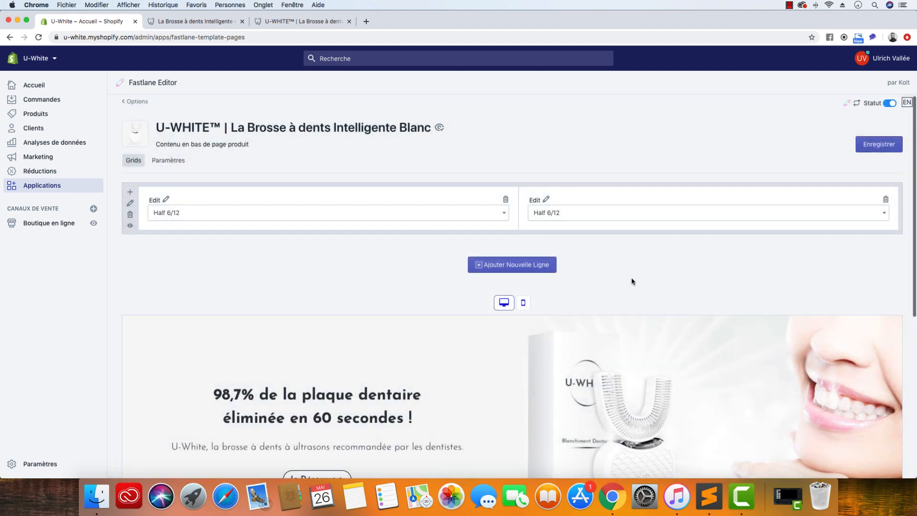
pyautogui.click(130, 214)
pyautogui.click(684, 314)
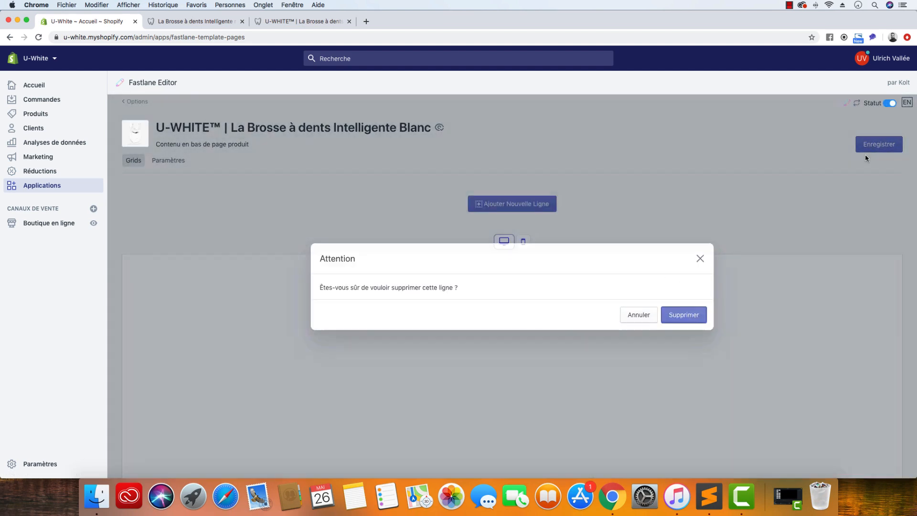
pyautogui.click(884, 144)
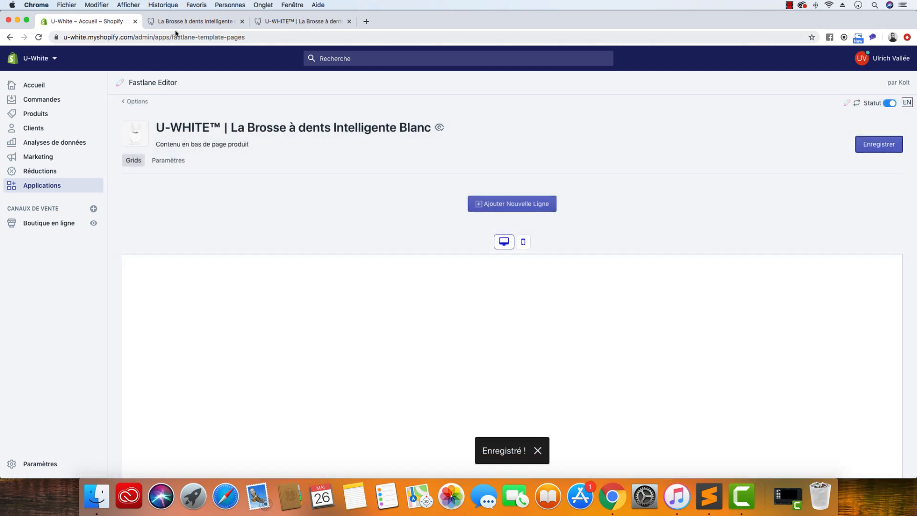
# Reload the live white toothbrush page and examine it from top to bottom for any of the removed content
pyautogui.click(191, 21)
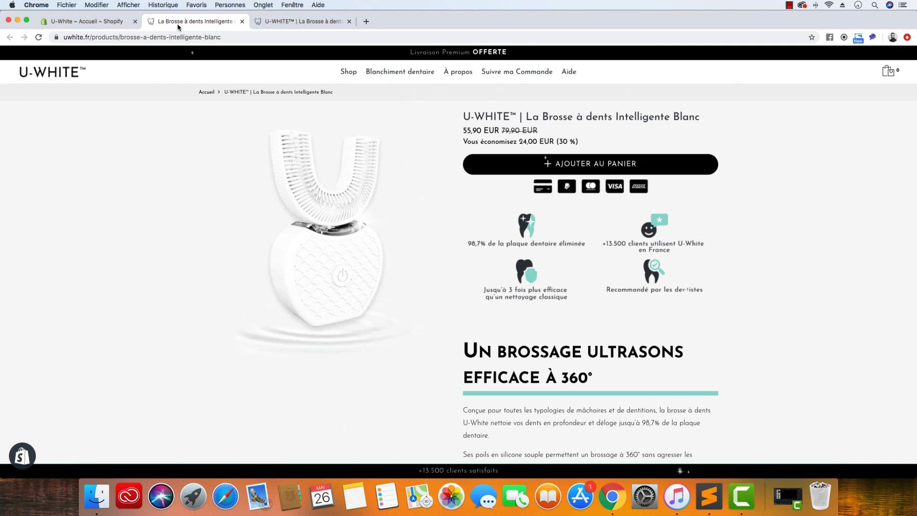
pyautogui.click(907, 37)
pyautogui.moveTo(796, 206)
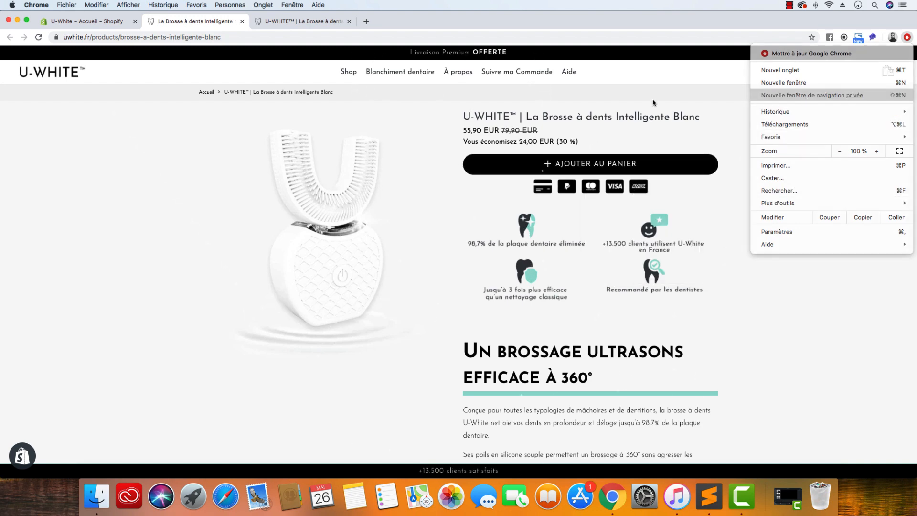
pyautogui.click(807, 96)
pyautogui.click(17, 21)
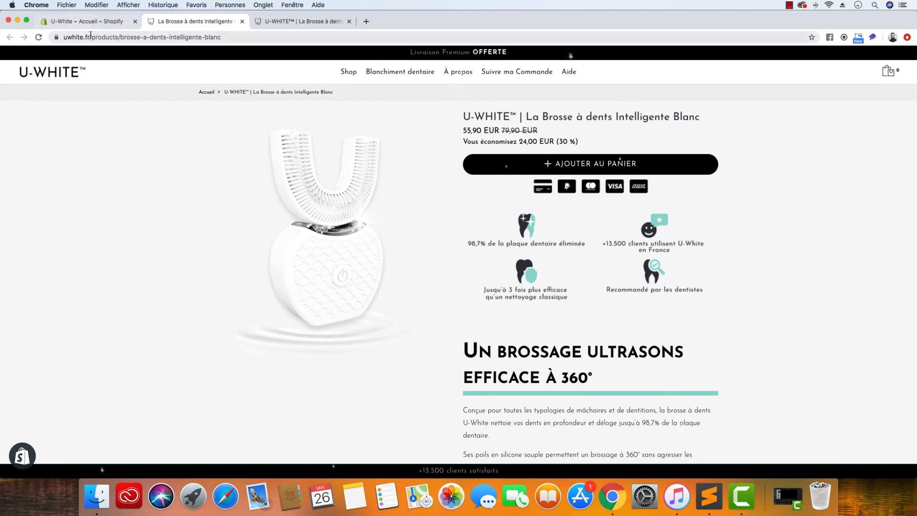
pyautogui.click(39, 36)
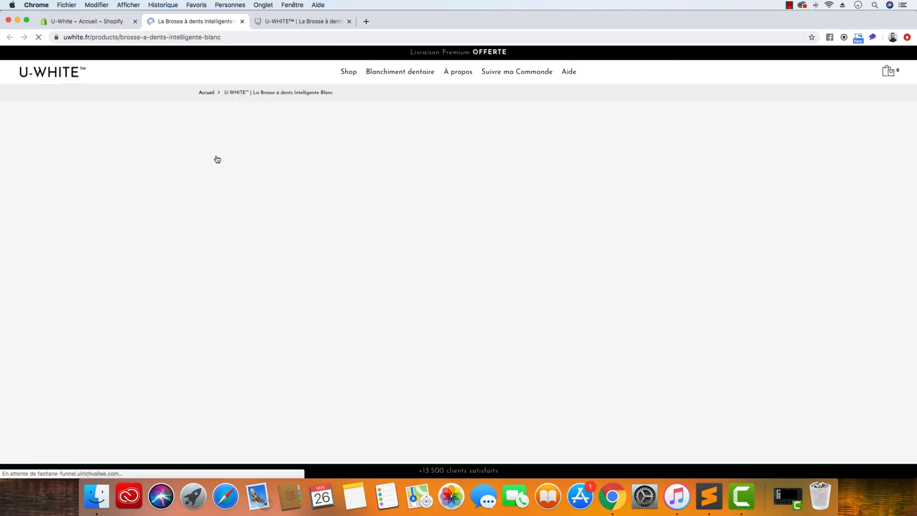
pyautogui.scroll(-5, 202, 184)
pyautogui.scroll(-10, 207, 186)
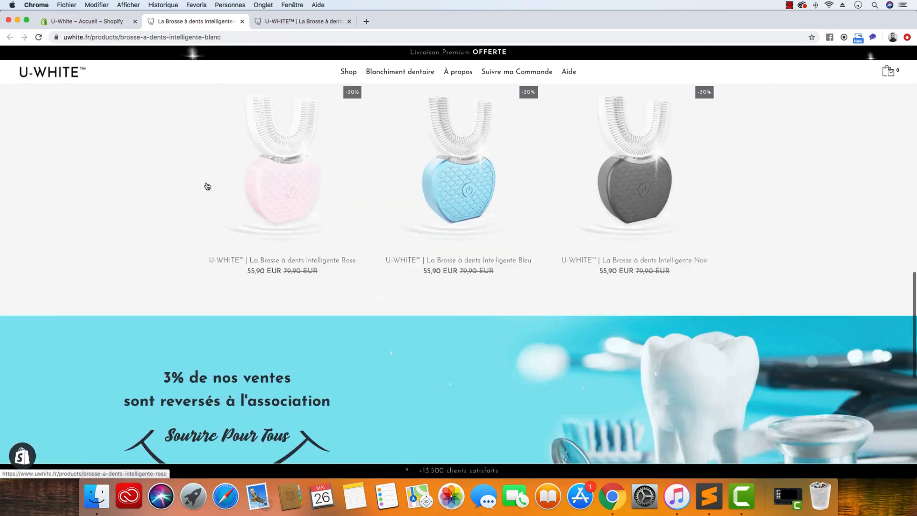
pyautogui.scroll(20, 205, 182)
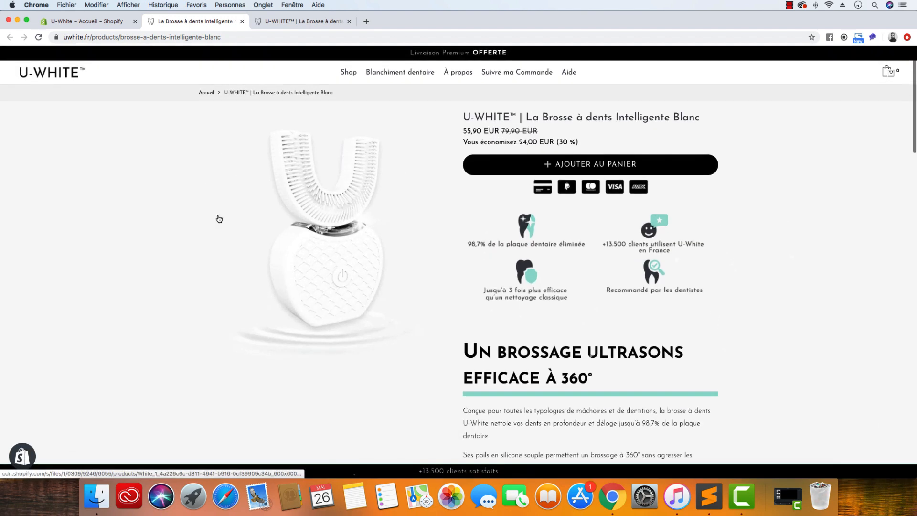
# Go back to the Fastlane Editor's home page and open the smart collection "U-WHITE™ | Brosses à dents Intelligente"
pyautogui.click(76, 22)
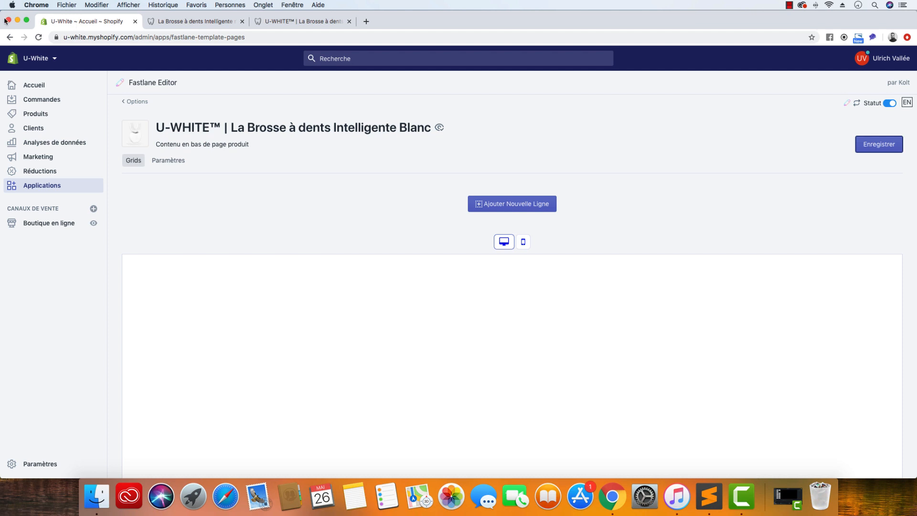
pyautogui.click(131, 102)
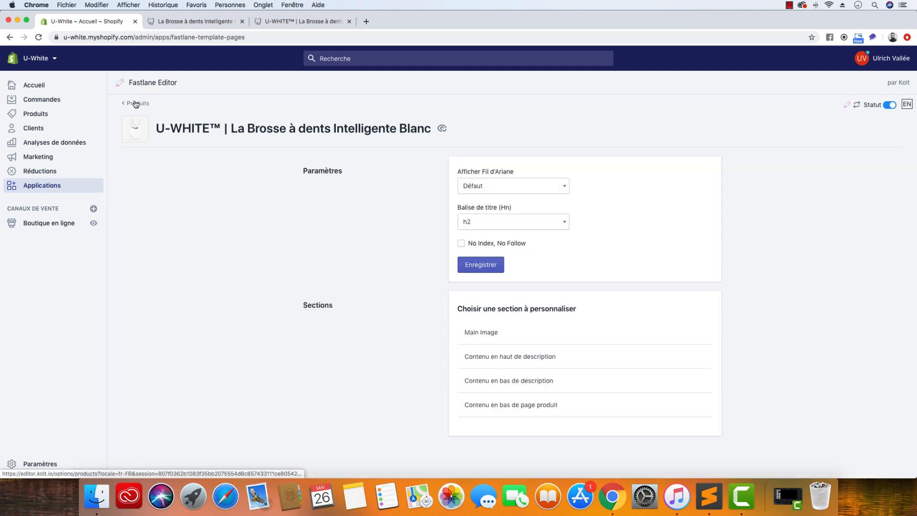
pyautogui.click(136, 102)
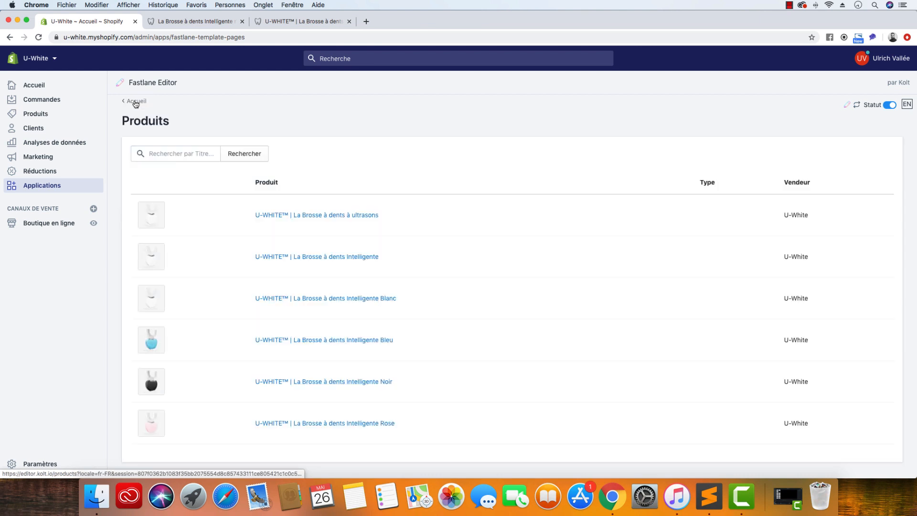
pyautogui.click(847, 105)
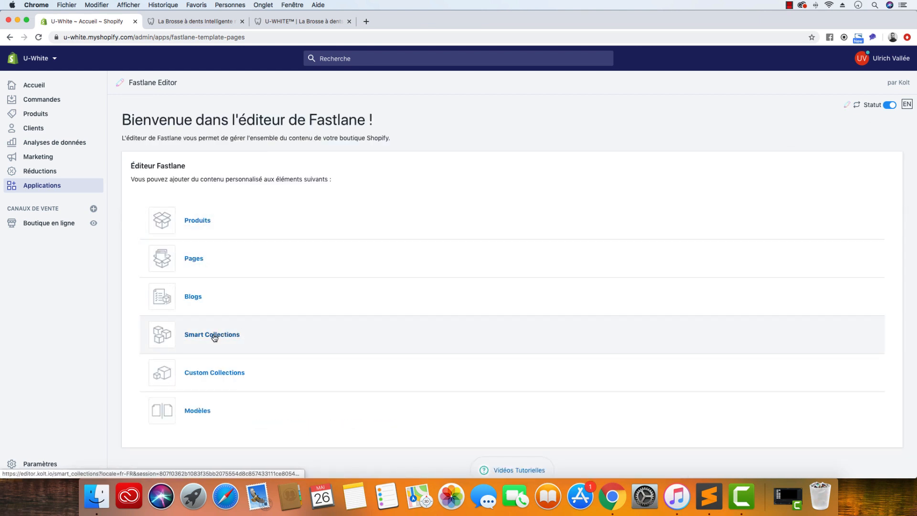
pyautogui.click(214, 337)
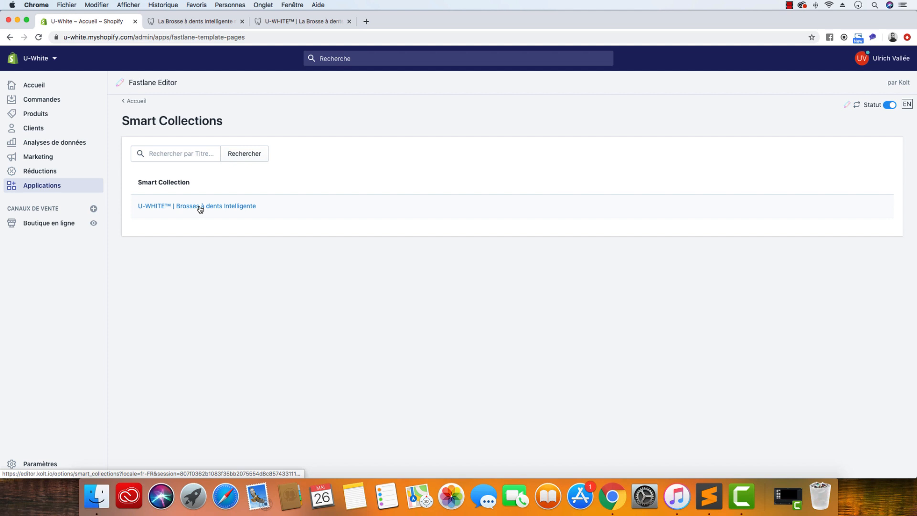
pyautogui.click(201, 209)
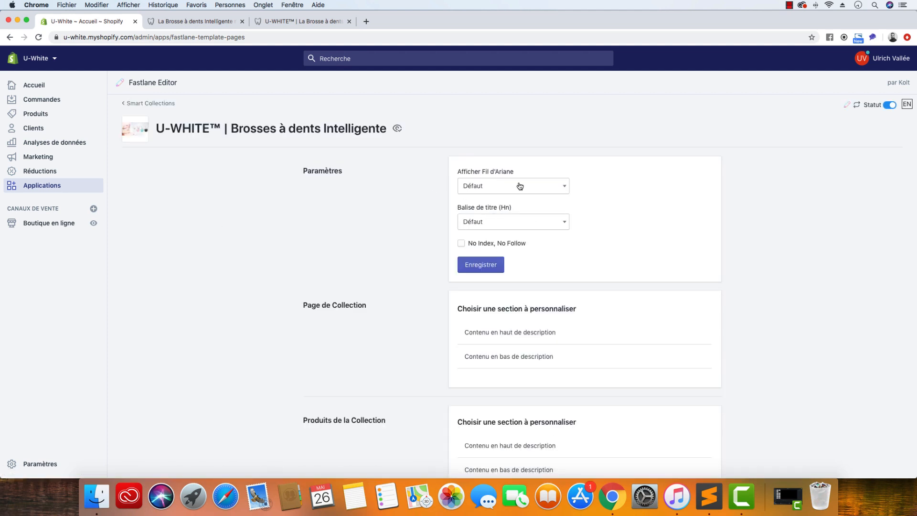
# Review the collection's section options and open "Contenu en haut de description" under "Produits de la Collection"
pyautogui.scroll(-2, 324, 224)
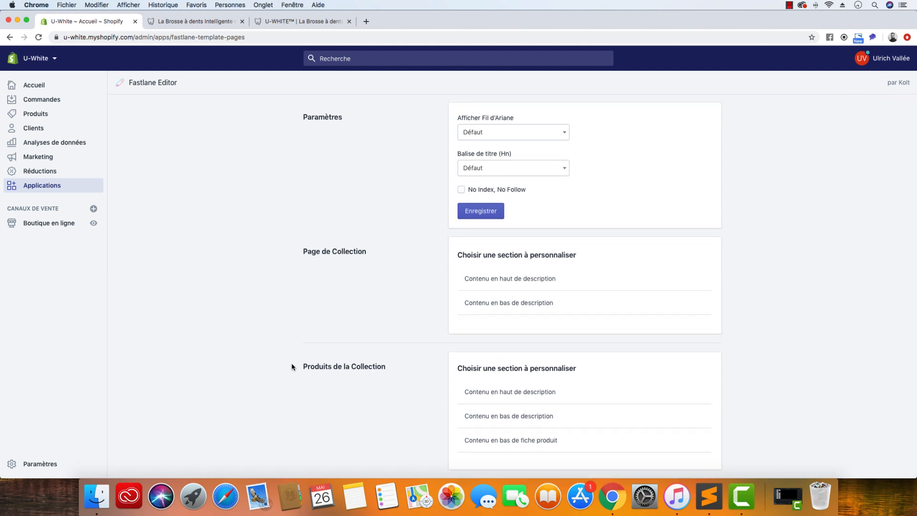
pyautogui.scroll(2, 293, 367)
pyautogui.scroll(-2, 228, 325)
pyautogui.click(512, 396)
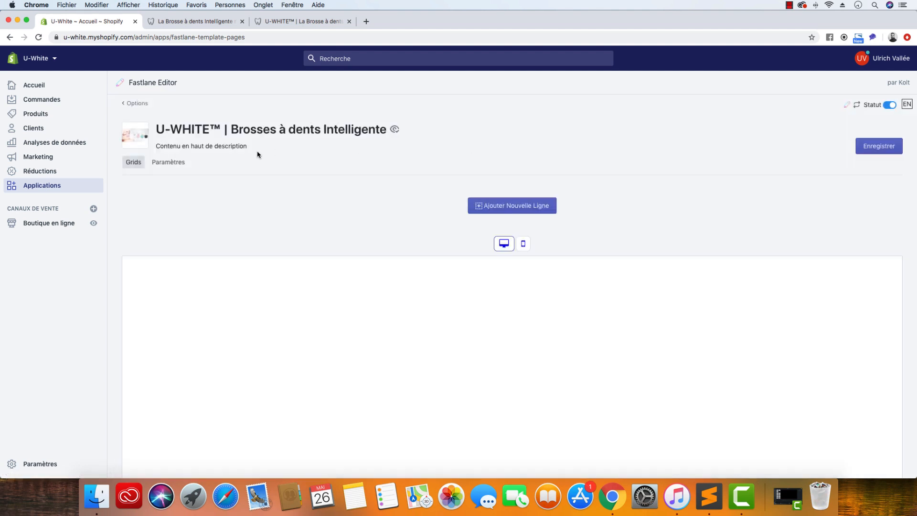
# Load the UWHITE_LIVE model into the collection products' top-of-description section and save it
pyautogui.click(168, 162)
pyautogui.click(508, 208)
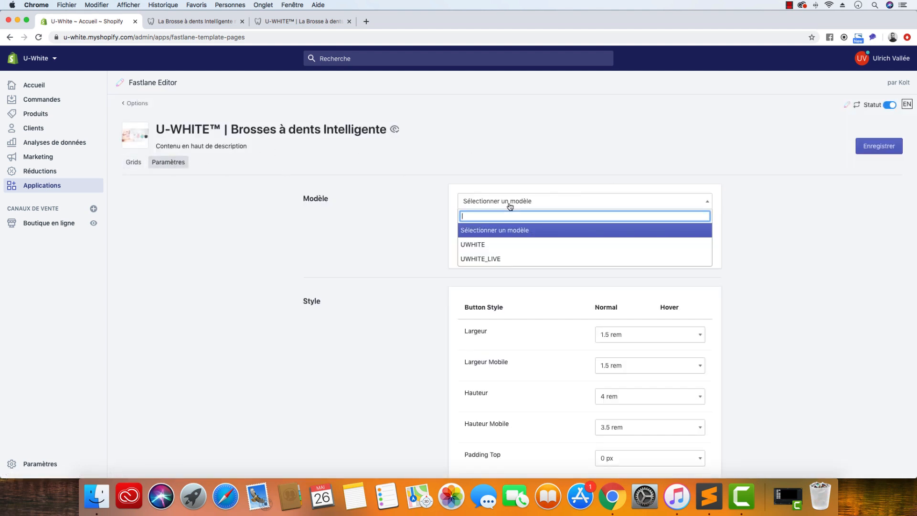
pyautogui.click(507, 257)
pyautogui.click(493, 228)
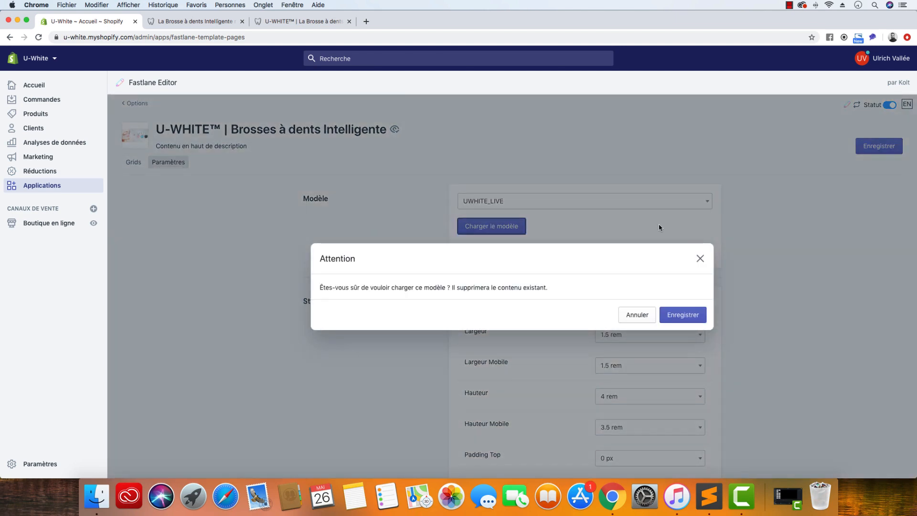
pyautogui.click(675, 316)
pyautogui.click(889, 150)
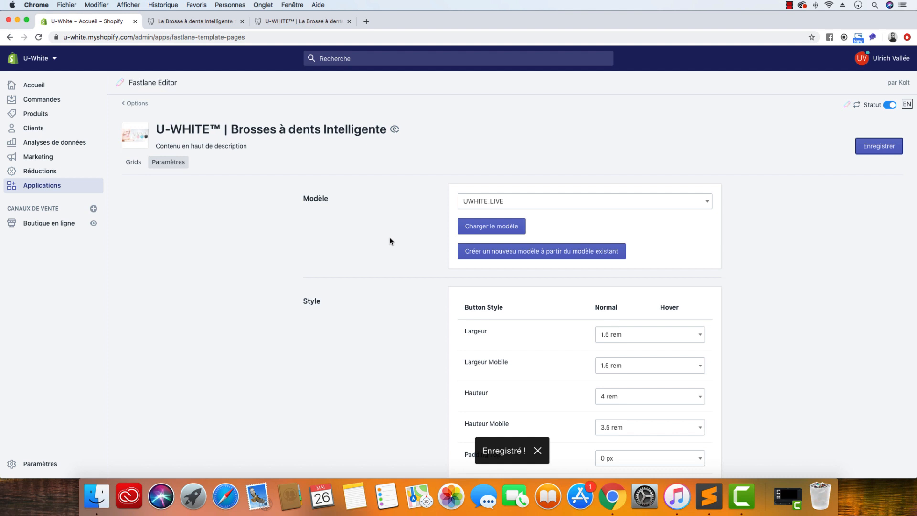
# Check the section's grid, reload the live white toothbrush page and examine the content above its description
pyautogui.click(134, 164)
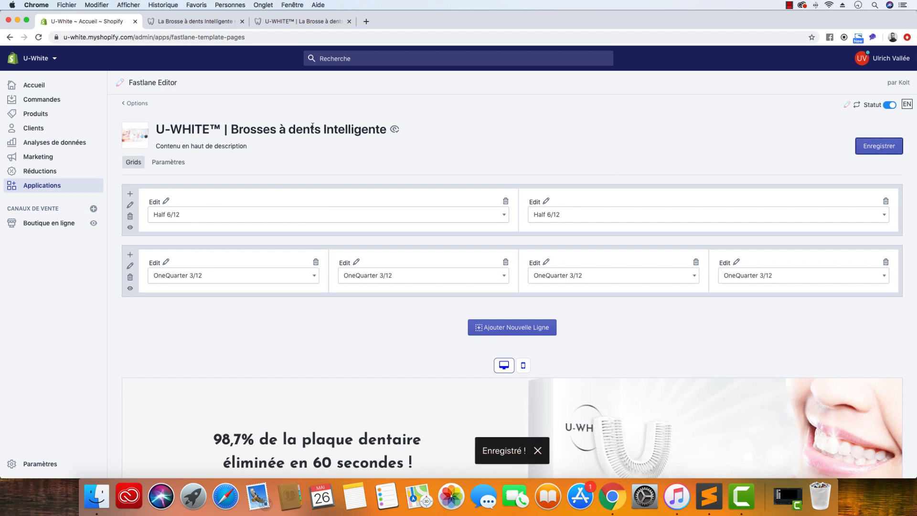
pyautogui.click(198, 21)
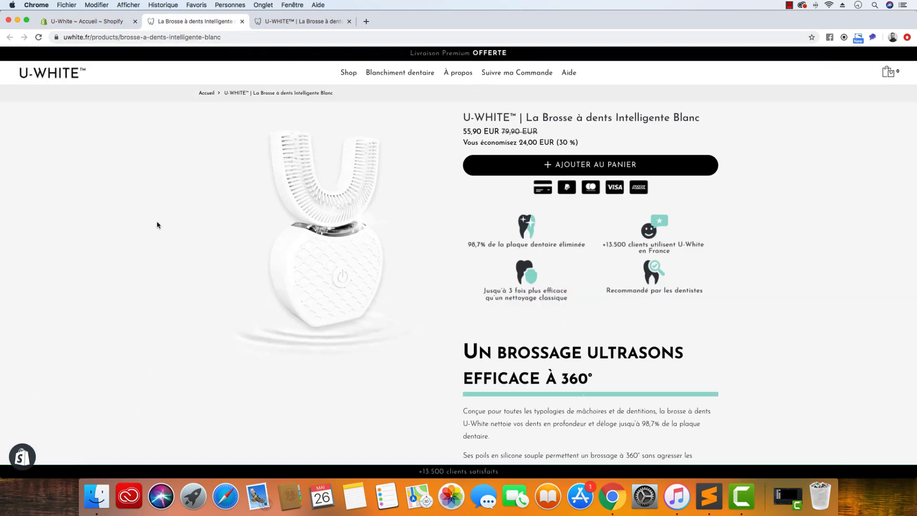
pyautogui.click(39, 38)
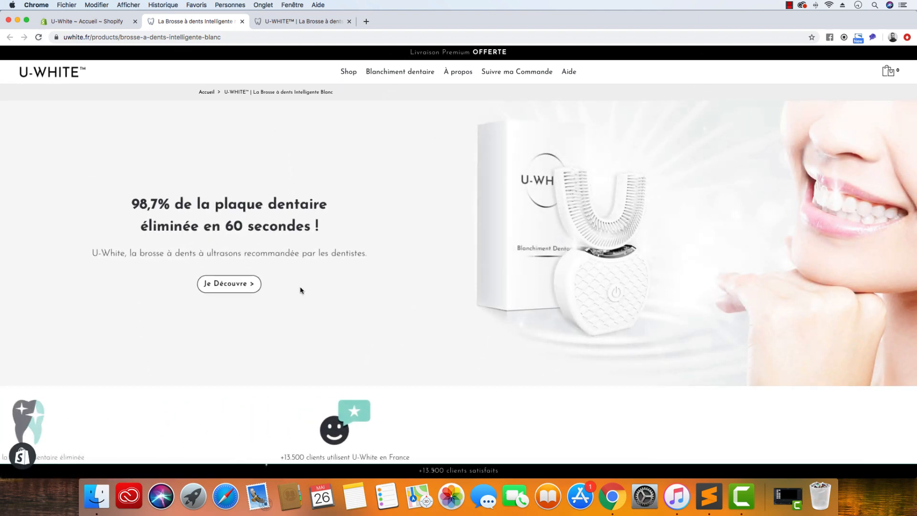
pyautogui.scroll(-3, 301, 289)
pyautogui.scroll(3, 300, 290)
# Browse the shop's toothbrush collection and open the black toothbrush's page to check the collection-wide content there
pyautogui.click(348, 71)
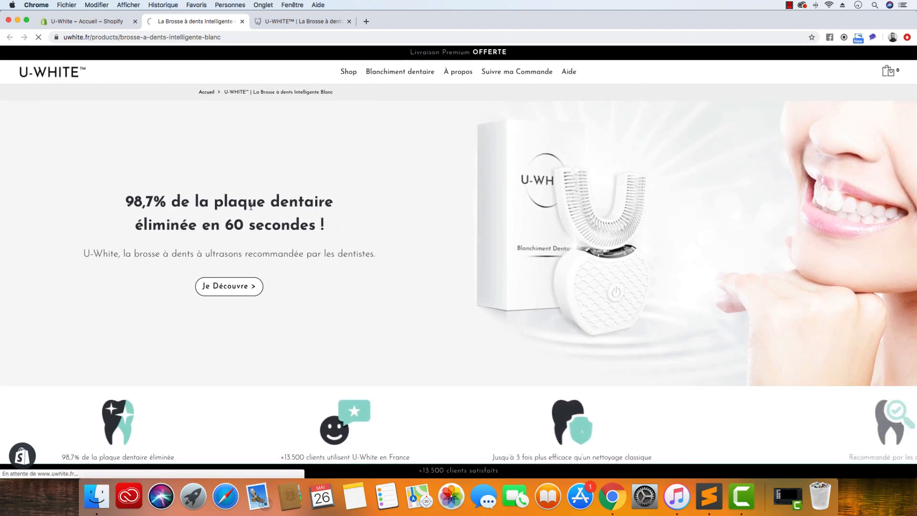
pyautogui.scroll(-3, 569, 296)
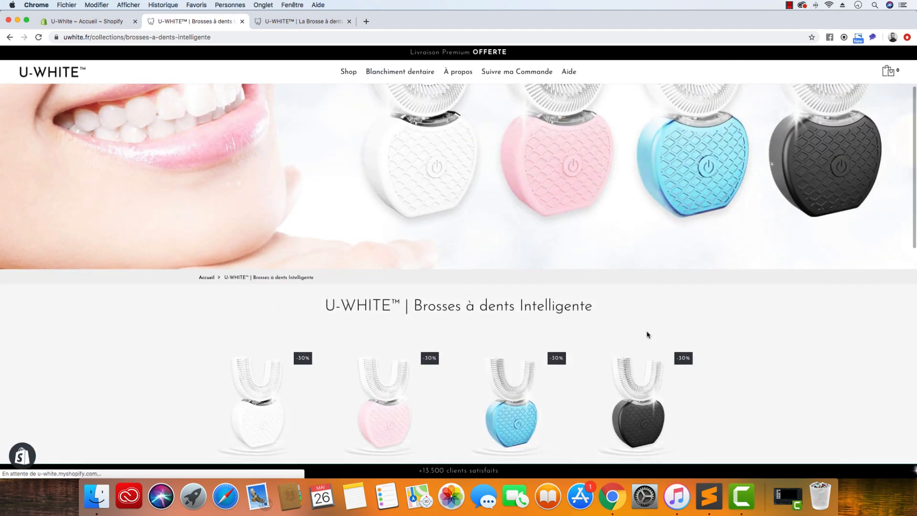
pyautogui.click(628, 400)
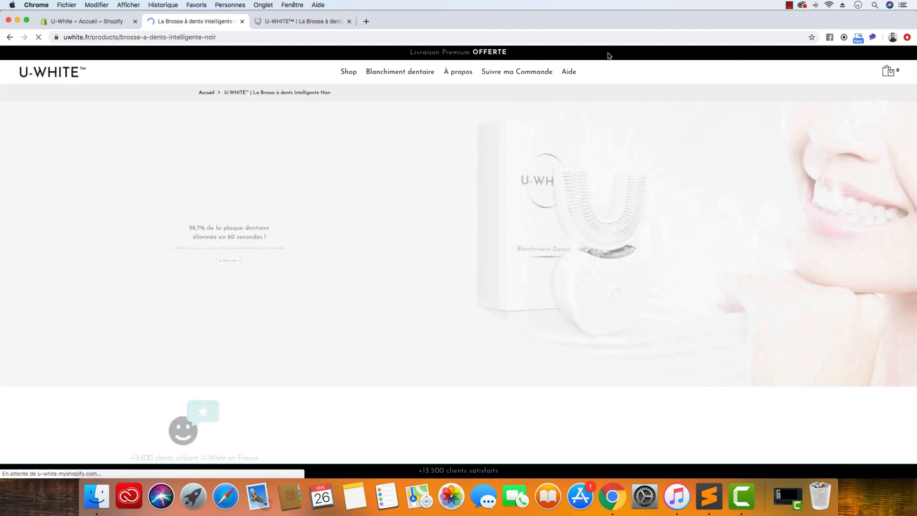